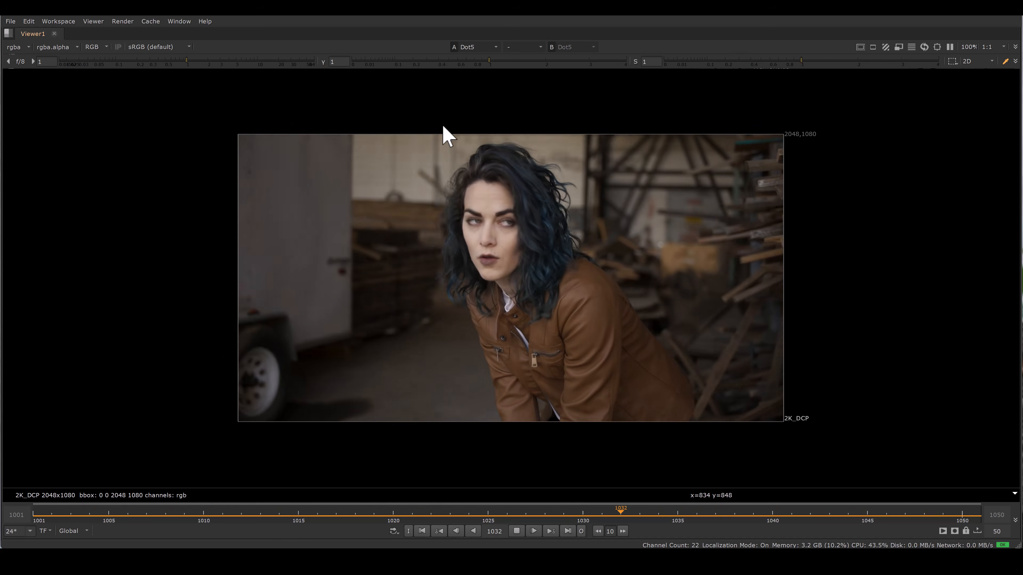
# Step: Scrub through the shot to review how the background behind the woman changes over time
pyautogui.click(516, 531)
pyautogui.moveTo(564, 512); pyautogui.dragTo(166, 524)
pyautogui.keyDown('ctrl'); pyautogui.keyDown('shift'); pyautogui.moveTo(247, 125); pyautogui.dragTo(321, 147); pyautogui.keyUp('shift'); pyautogui.keyUp('ctrl')
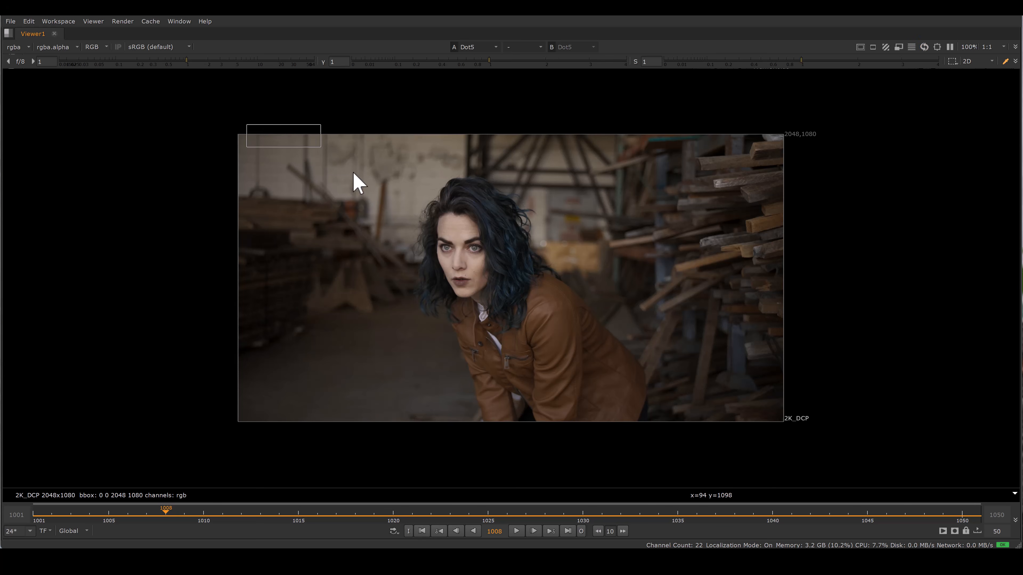
pyautogui.keyDown('ctrl'); pyautogui.keyDown('shift'); pyautogui.moveTo(412, 220); pyautogui.dragTo(447, 256); pyautogui.keyUp('shift'); pyautogui.keyUp('ctrl')
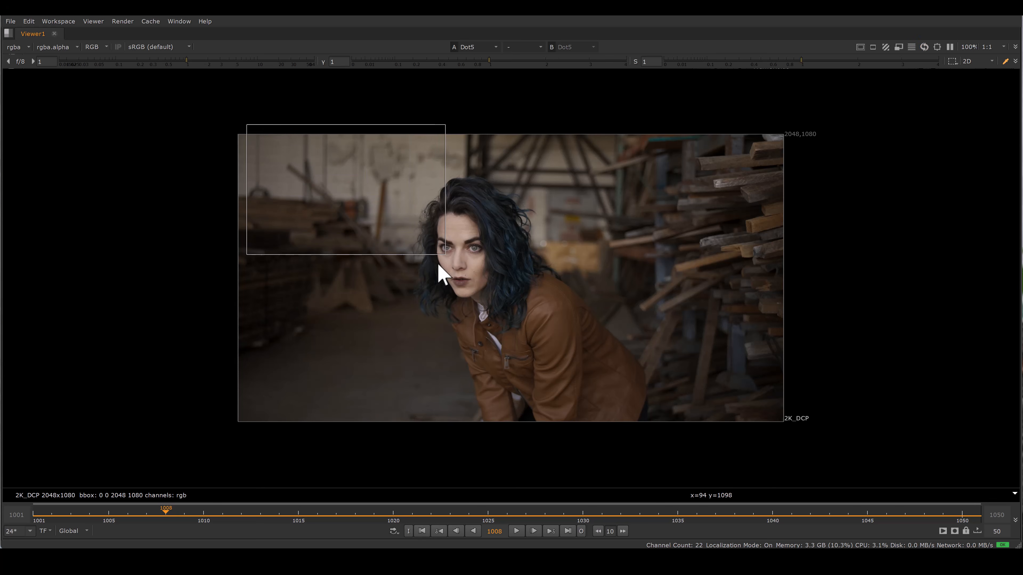
pyautogui.moveTo(485, 517); pyautogui.dragTo(966, 520)
pyautogui.keyDown('ctrl'); pyautogui.keyDown('shift'); pyautogui.moveTo(600, 192); pyautogui.dragTo(649, 269); pyautogui.keyUp('shift'); pyautogui.keyUp('ctrl')
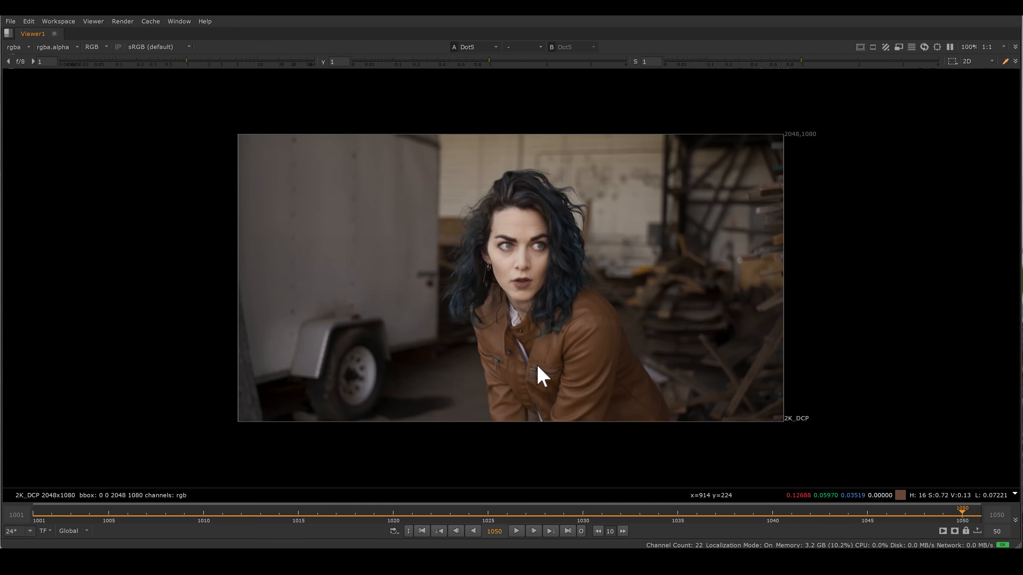
pyautogui.click(602, 510)
pyautogui.moveTo(627, 518); pyautogui.dragTo(771, 522)
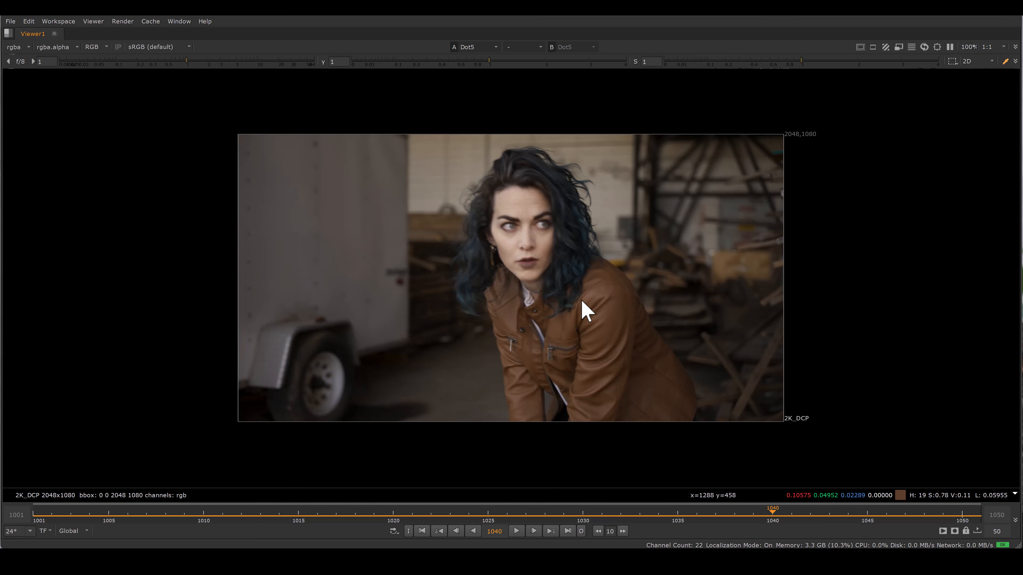
# Step: Inspect the FrameHold2 node held at frame 1050, comparing its output with the current frame 1040
pyautogui.press('space')
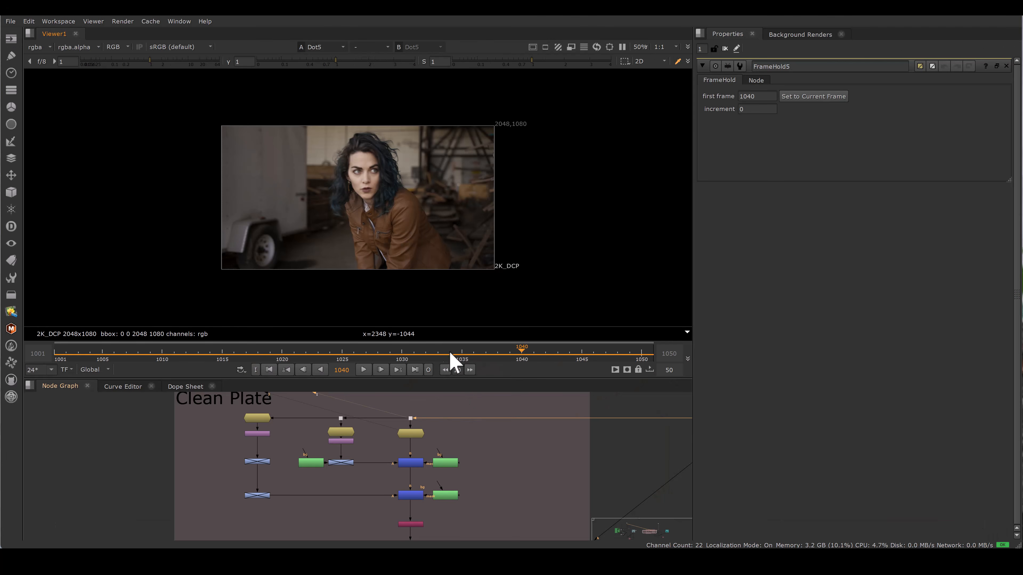
pyautogui.scroll(3, 423, 413)
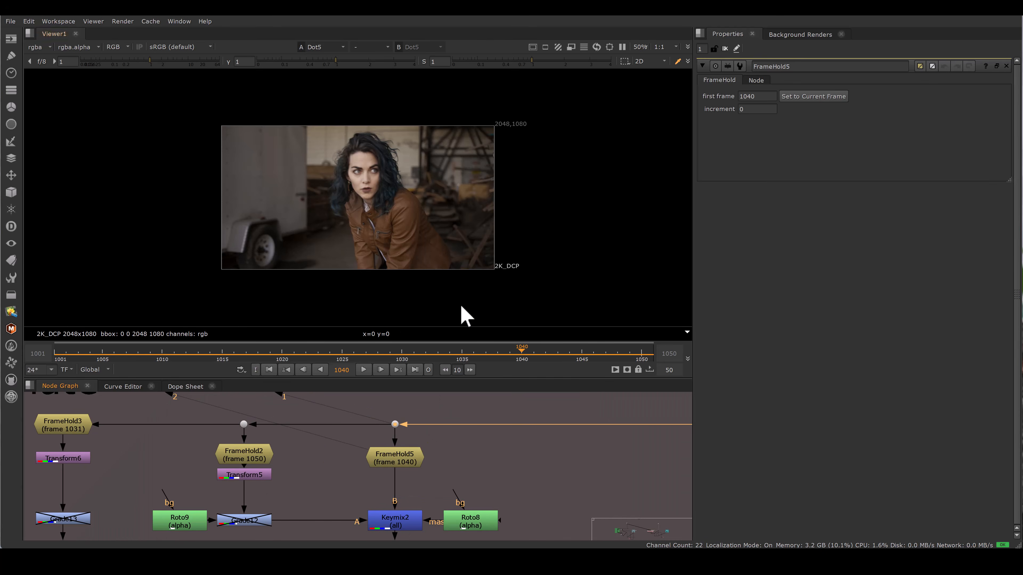
pyautogui.scroll(5, 347, 164)
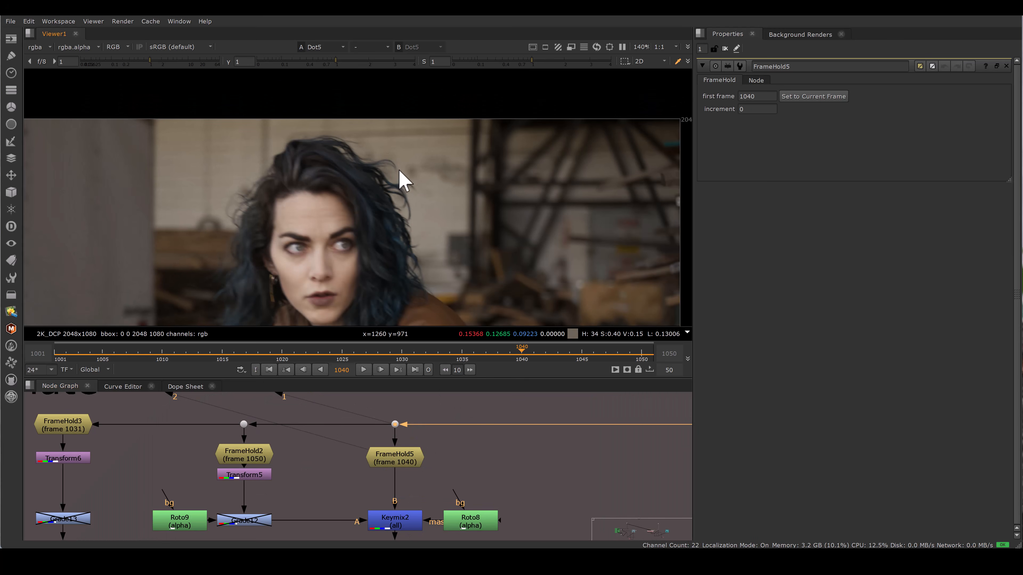
pyautogui.click(415, 369)
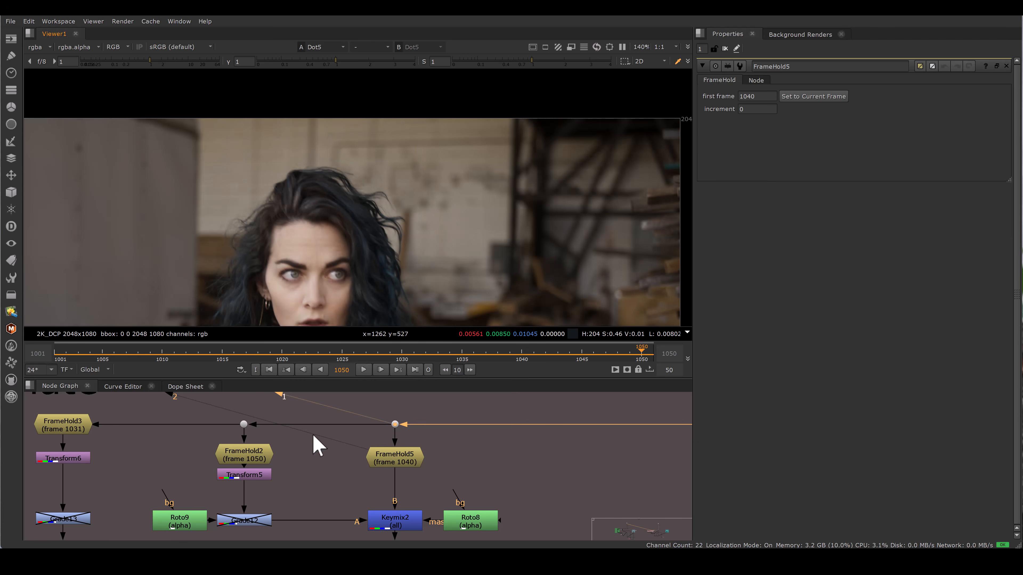
pyautogui.doubleClick(254, 455)
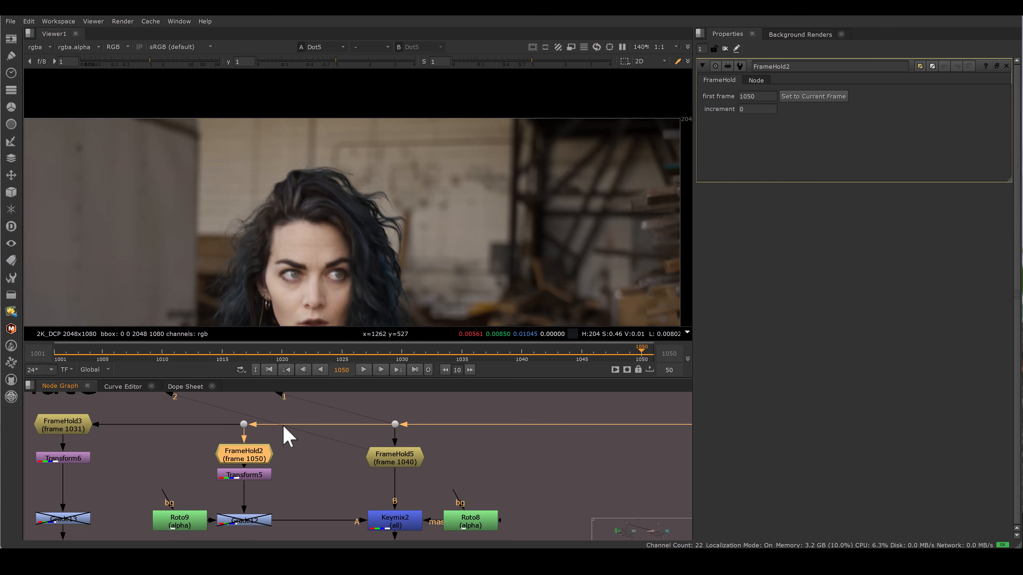
pyautogui.press('2')
pyautogui.moveTo(354, 397); pyautogui.dragTo(423, 430)
pyautogui.press('1')
pyautogui.click(522, 353)
pyautogui.press('2')
pyautogui.press('1')
pyautogui.press('2')
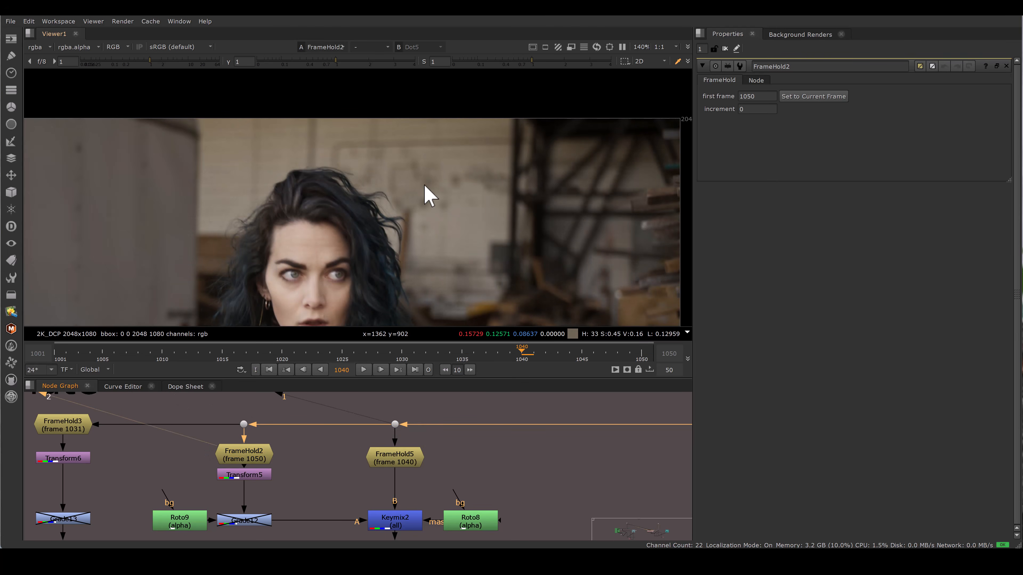
pyautogui.press('1')
pyautogui.press('2')
# Step: Open Transform5 and compare its repositioned frame against the original plate in the viewer
pyautogui.click(258, 477)
pyautogui.moveTo(260, 479); pyautogui.dragTo(260, 479)
pyautogui.doubleClick(260, 479)
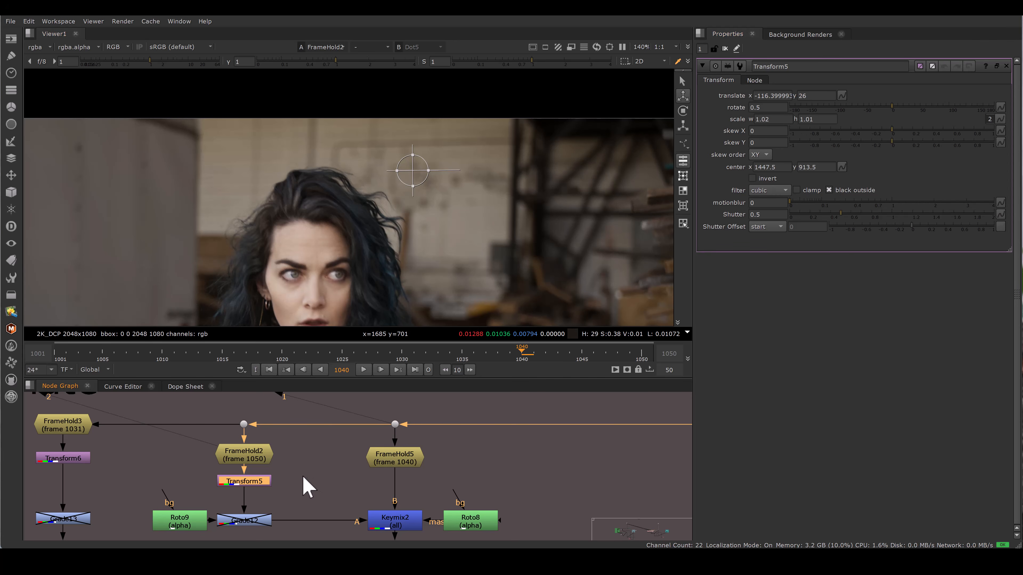
pyautogui.press('1')
pyautogui.moveTo(343, 444); pyautogui.dragTo(447, 478)
pyautogui.press('2')
pyautogui.press('1')
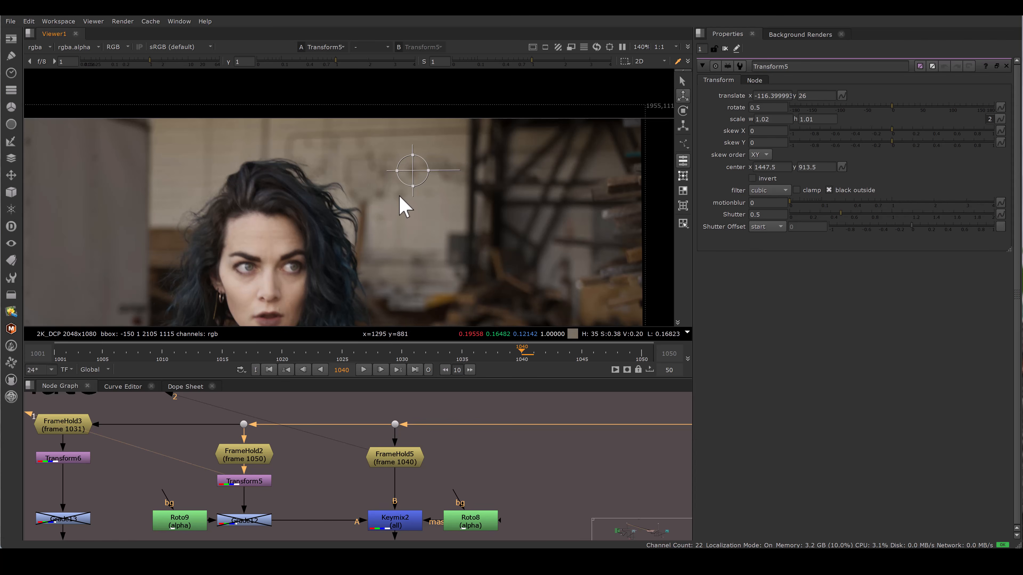
pyautogui.press('space')
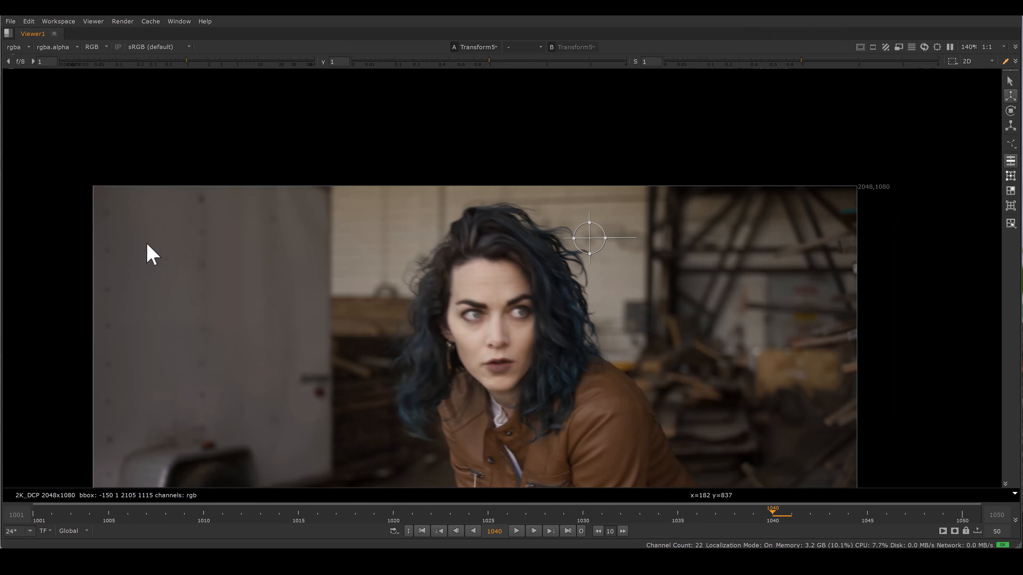
pyautogui.press('2')
pyautogui.press('1')
pyautogui.press('2')
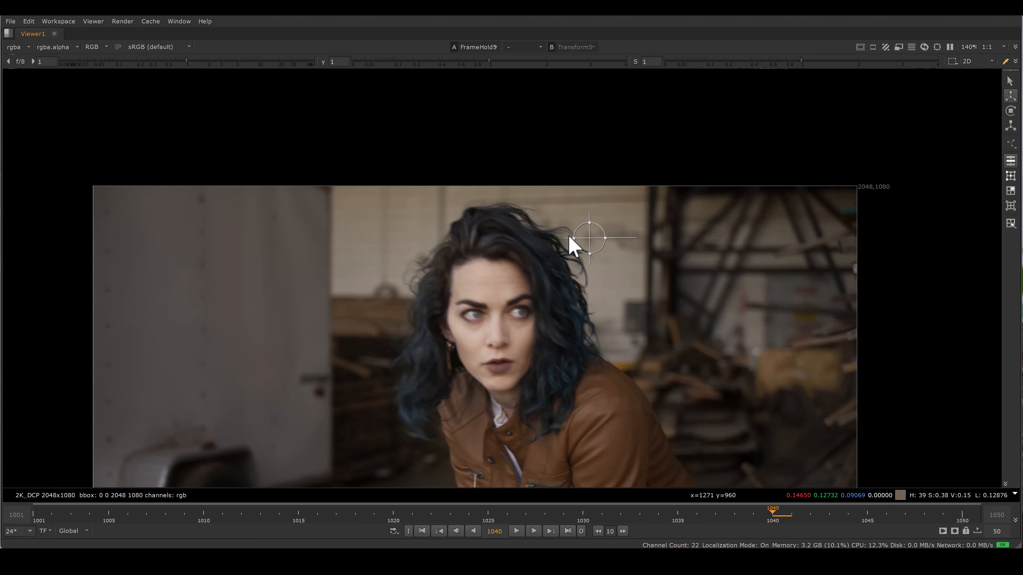
pyautogui.press('1')
pyautogui.press('2')
pyautogui.press('1')
pyautogui.press('2')
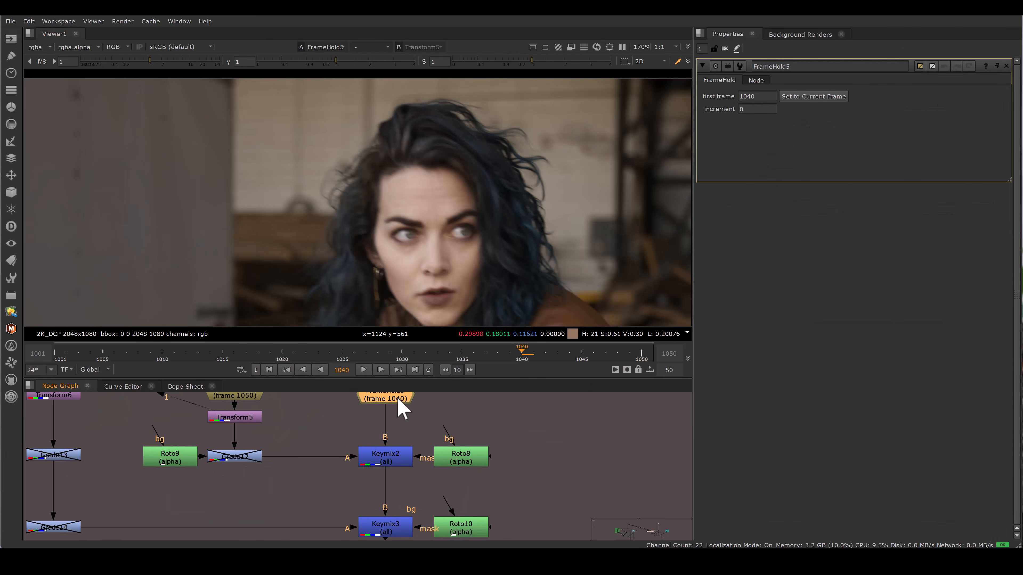
# Step: Open Keymix2 and view its patched result in the viewer
pyautogui.click(461, 460)
pyautogui.doubleClick(461, 456)
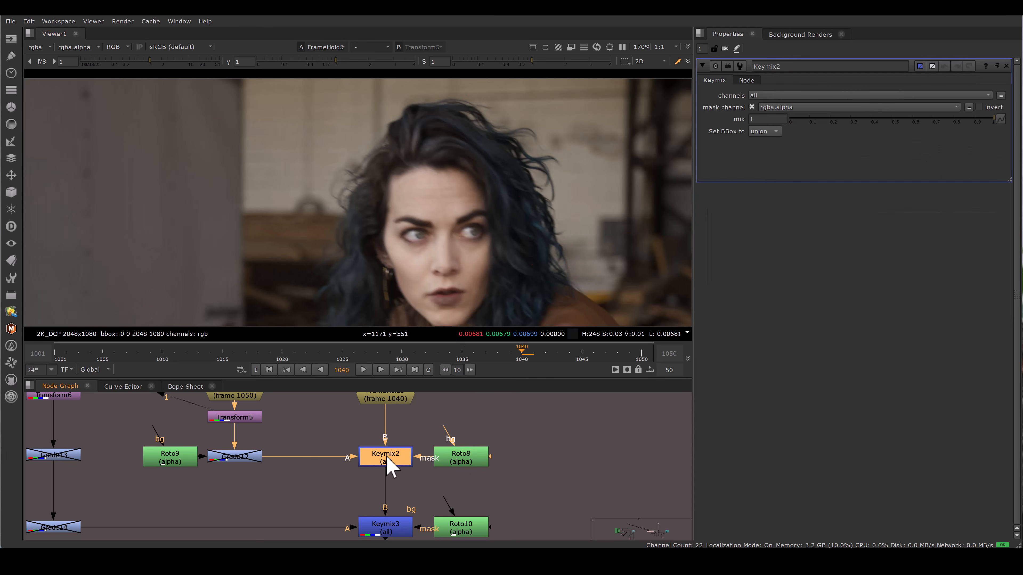
pyautogui.press('1')
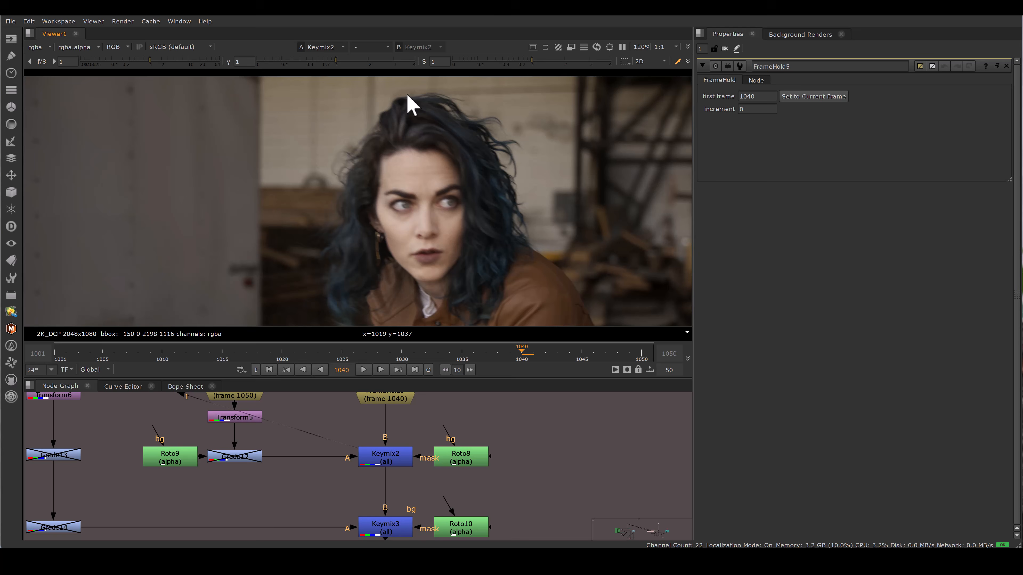
pyautogui.press('1')
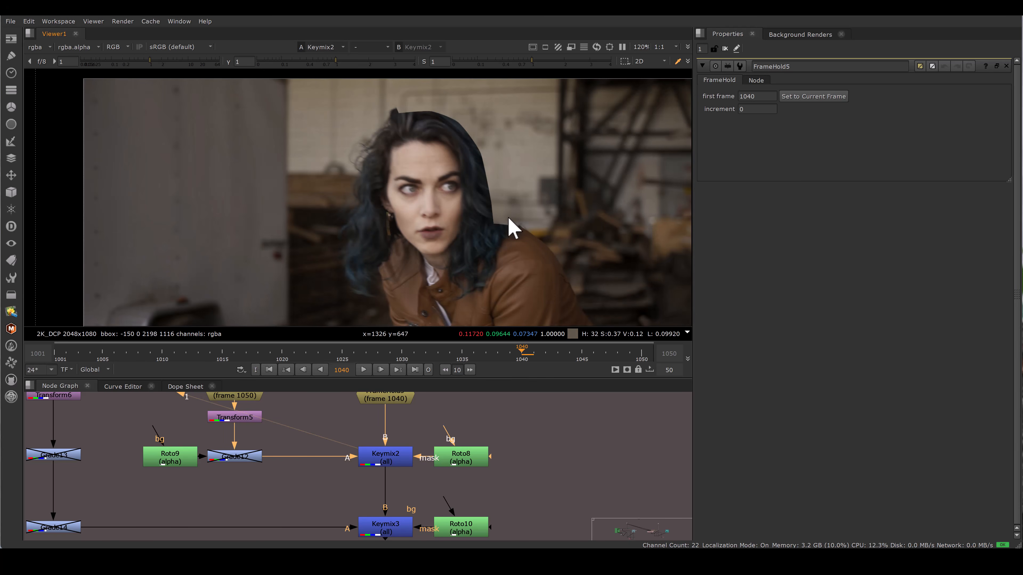
# Step: Examine the edge of the background patch beside the woman's hair up close
pyautogui.press('space')
pyautogui.scroll(8, 491, 343)
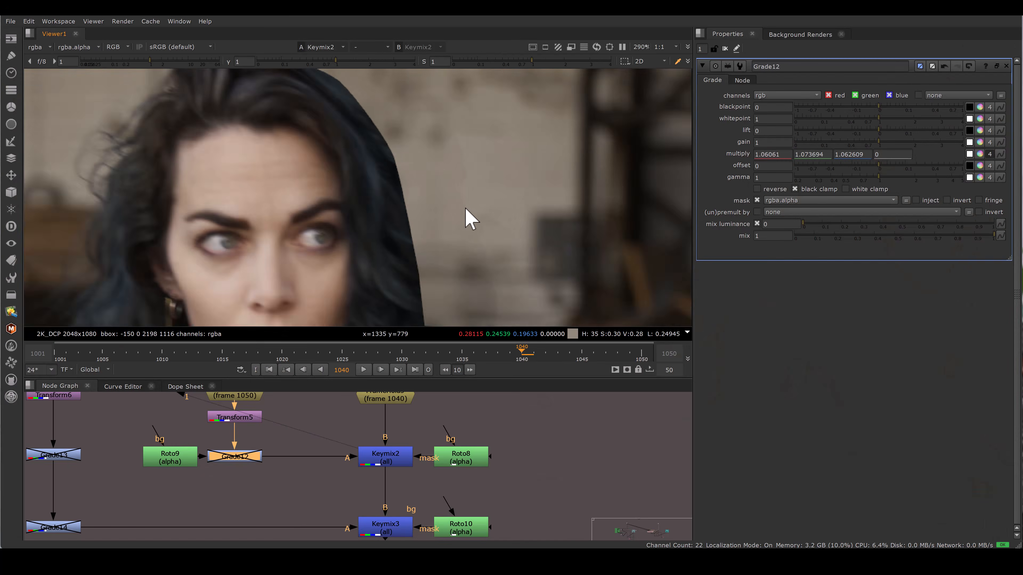
pyautogui.press('space')
pyautogui.scroll(7, 454, 349)
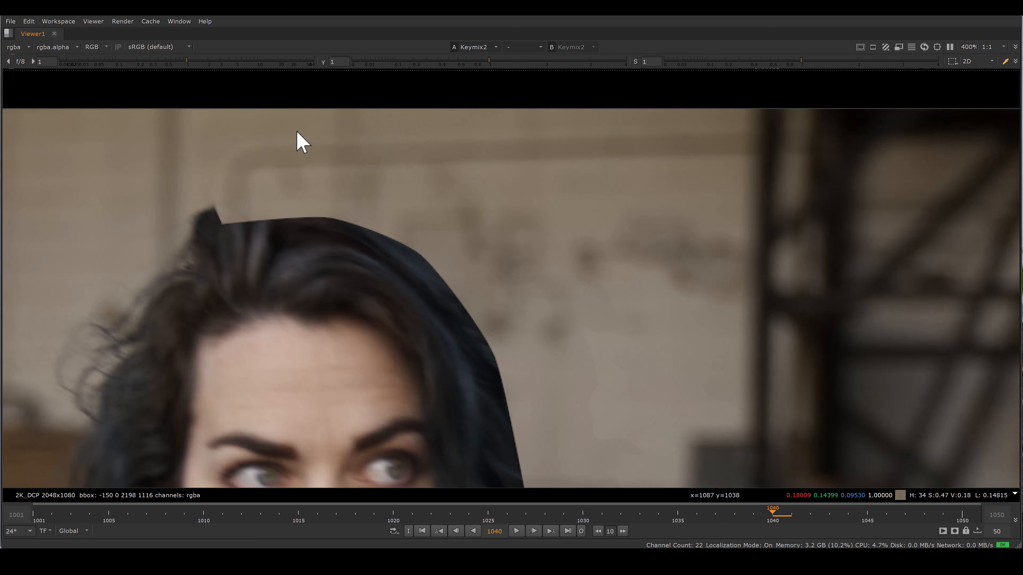
pyautogui.moveTo(297, 132); pyautogui.dragTo(482, 220)
pyautogui.scroll(-7, 478, 237)
pyautogui.press('space')
pyautogui.moveTo(475, 121); pyautogui.dragTo(463, 226, button='middle')
pyautogui.scroll(4, 486, 161)
pyautogui.moveTo(487, 161); pyautogui.dragTo(479, 235, button='middle')
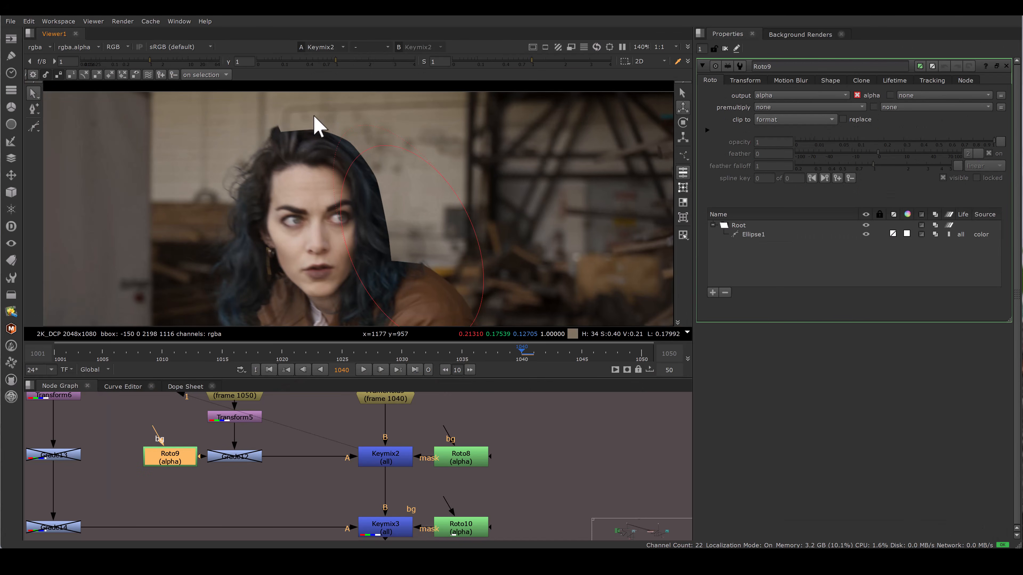
# Step: Enable the Grade12 node on the frame 1050 patch branch
pyautogui.click(238, 458)
pyautogui.scroll(8, 372, 228)
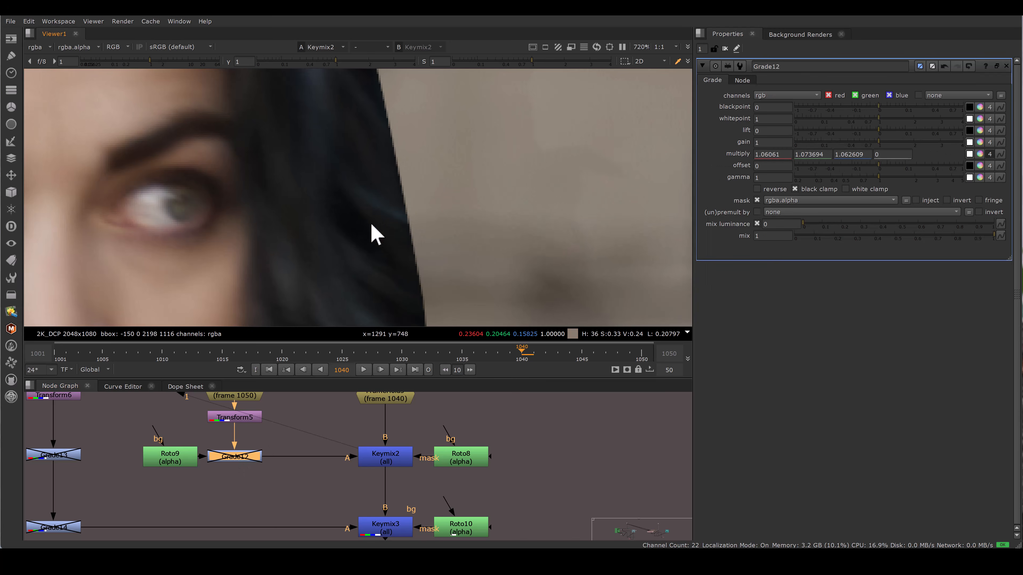
pyautogui.moveTo(292, 484); pyautogui.dragTo(202, 430)
pyautogui.press('d')
pyautogui.press('space')
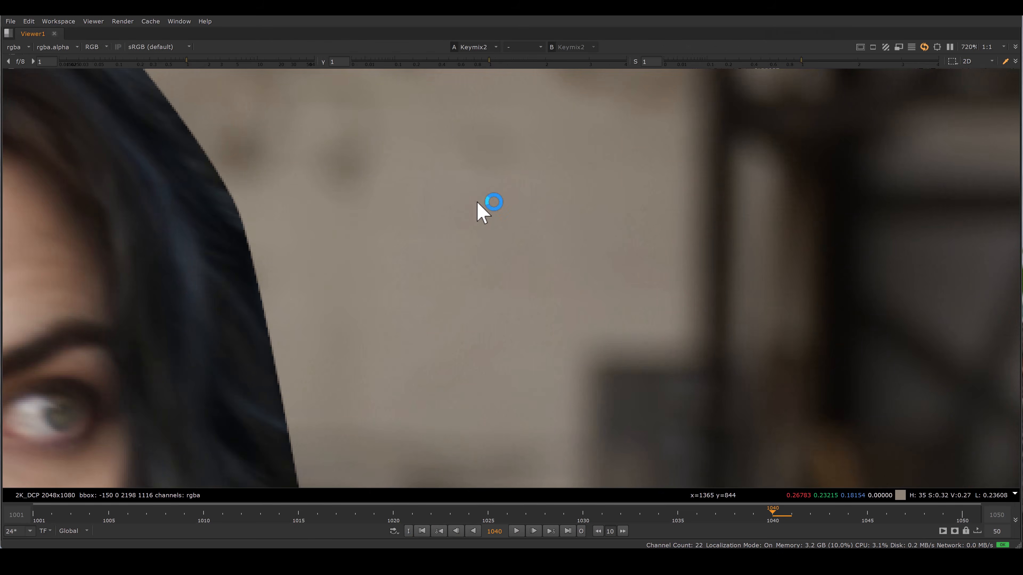
pyautogui.scroll(-6, 477, 203)
pyautogui.press('space')
pyautogui.scroll(-4, 308, 472)
pyautogui.moveTo(332, 466); pyautogui.dragTo(364, 500, button='middle')
pyautogui.scroll(-6, 457, 282)
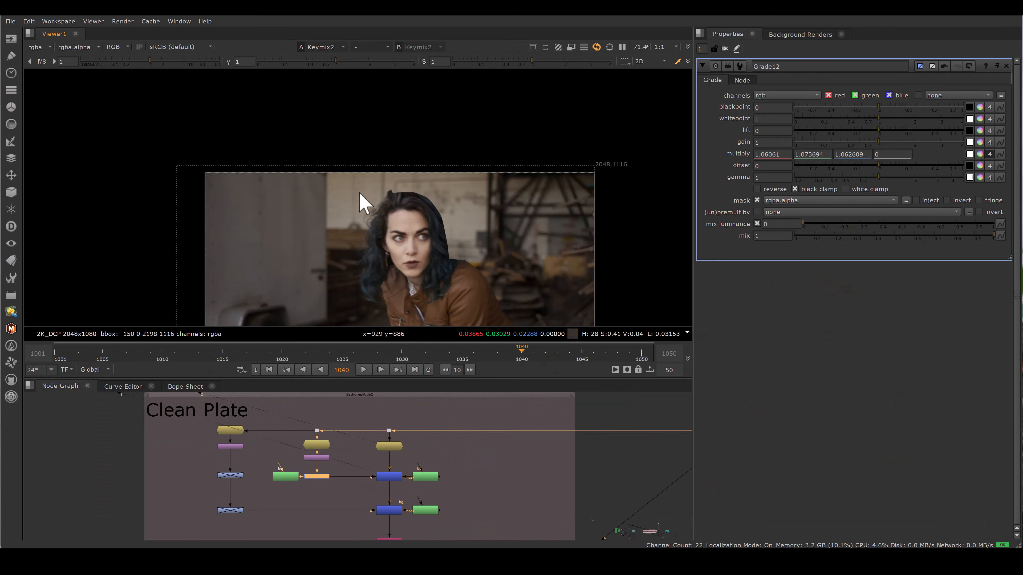
# Step: Inspect FrameHold3 at frame 1031 and its Transform6 node on the left patch branch
pyautogui.scroll(3, 372, 176)
pyautogui.moveTo(360, 197); pyautogui.dragTo(362, 173, button='middle')
pyautogui.scroll(4, 238, 433)
pyautogui.click(218, 429)
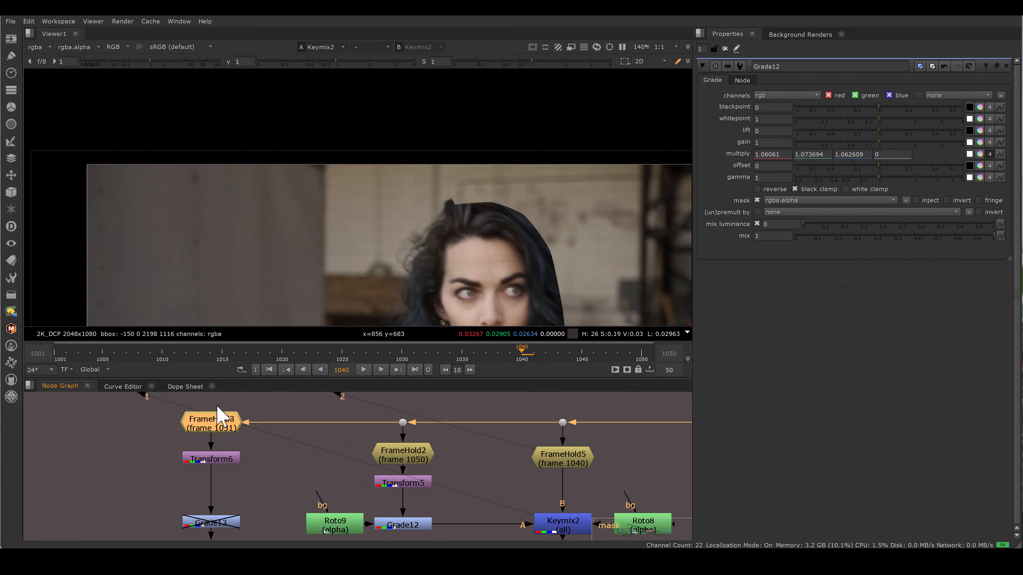
pyautogui.press('1')
pyautogui.scroll(-3, 358, 201)
pyautogui.scroll(2, 292, 172)
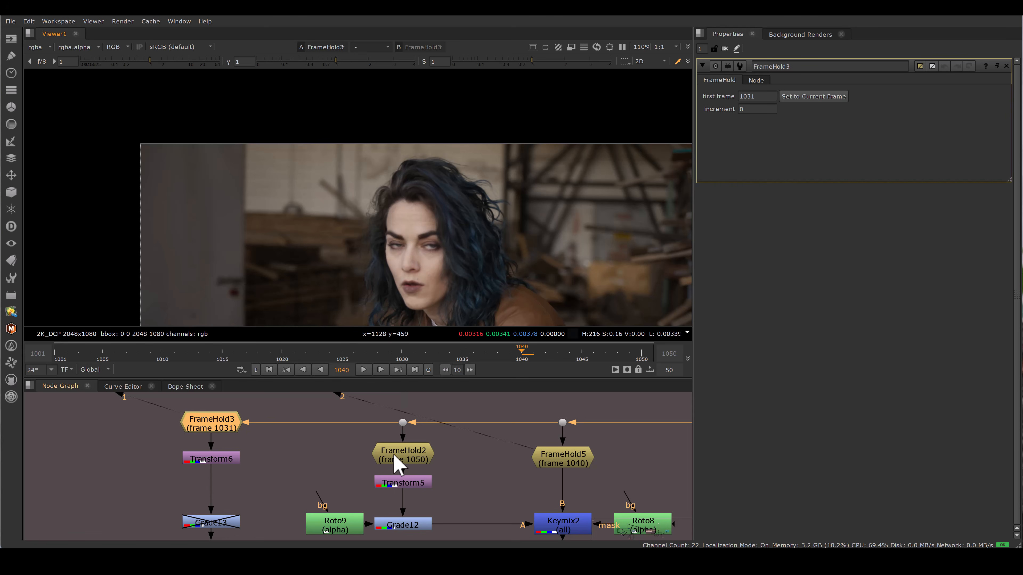
pyautogui.moveTo(399, 438); pyautogui.dragTo(379, 419, button='middle')
pyautogui.moveTo(459, 427); pyautogui.dragTo(459, 443, button='middle')
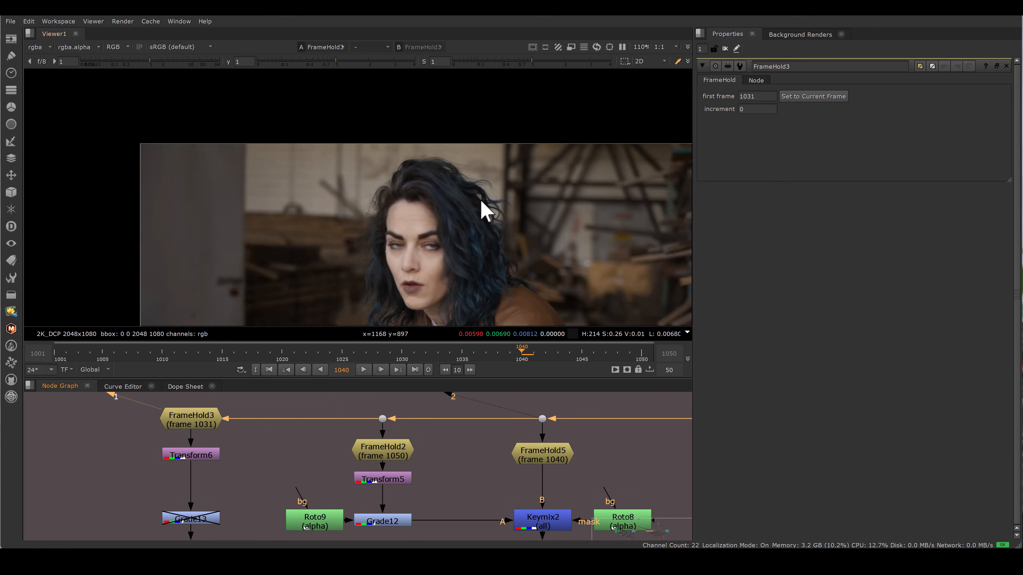
pyautogui.doubleClick(195, 456)
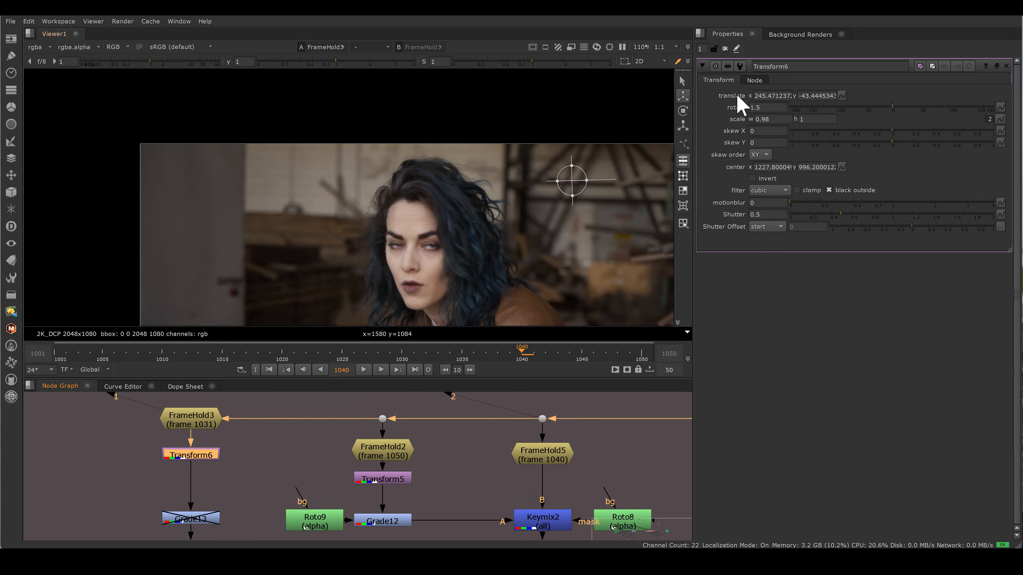
pyautogui.moveTo(410, 475); pyautogui.dragTo(327, 400, button='middle')
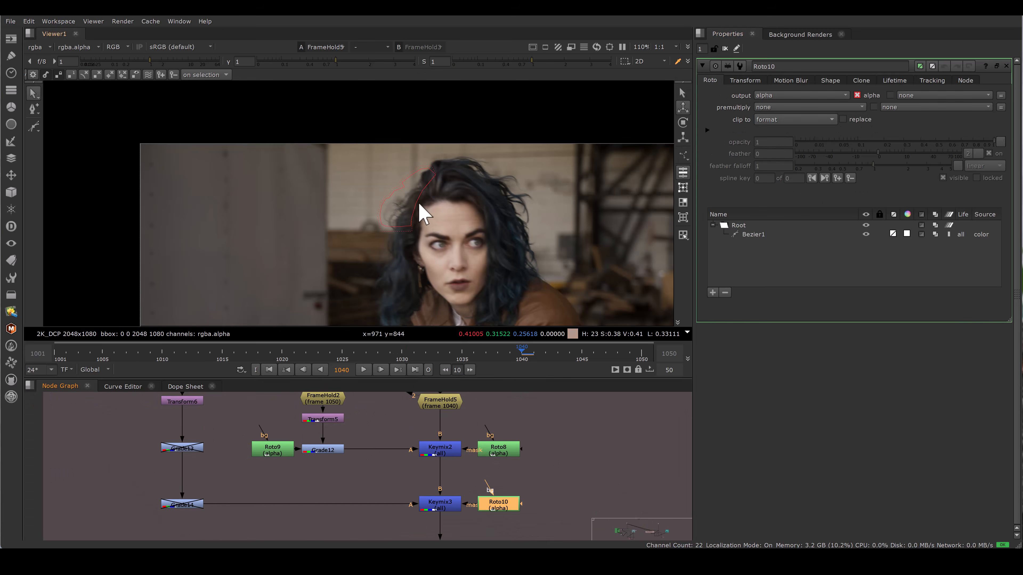
pyautogui.scroll(5, 431, 205)
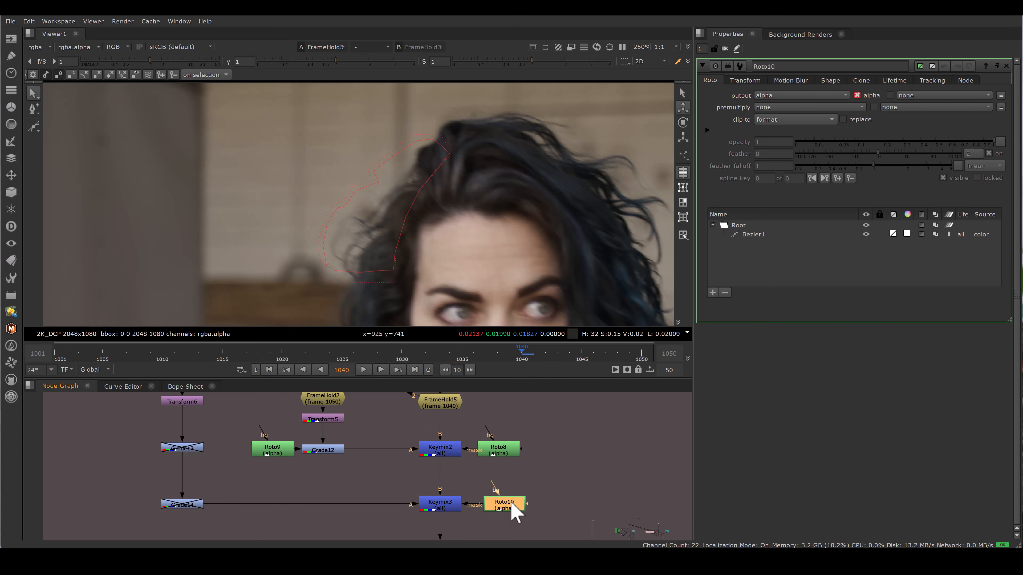
# Step: View the Keymix3 output that combines the Roto10-masked patch with the plate
pyautogui.moveTo(439, 463); pyautogui.dragTo(437, 432, button='middle')
pyautogui.moveTo(382, 445); pyautogui.dragTo(463, 487)
pyautogui.press('1')
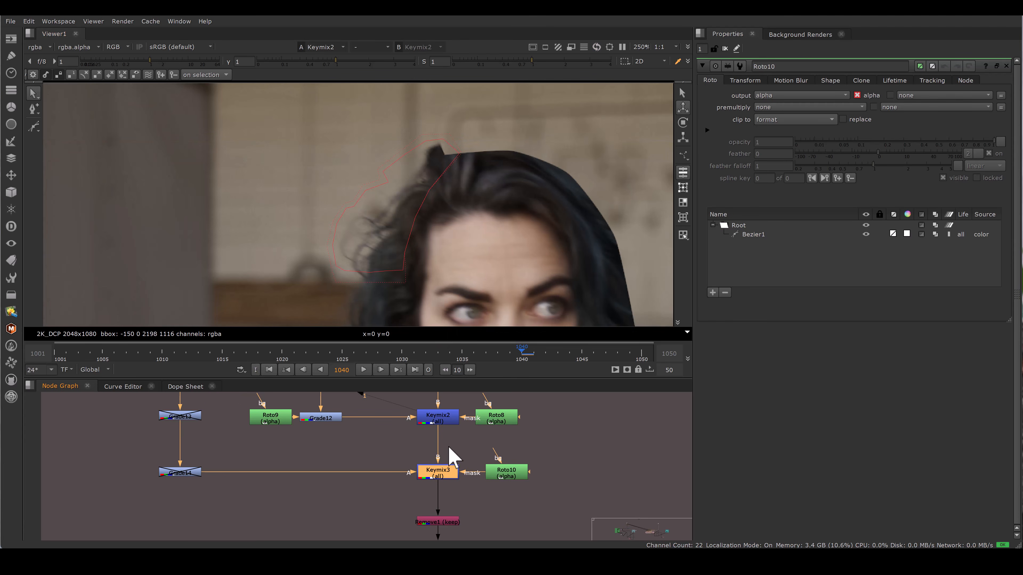
pyautogui.press('1')
pyautogui.click(450, 462)
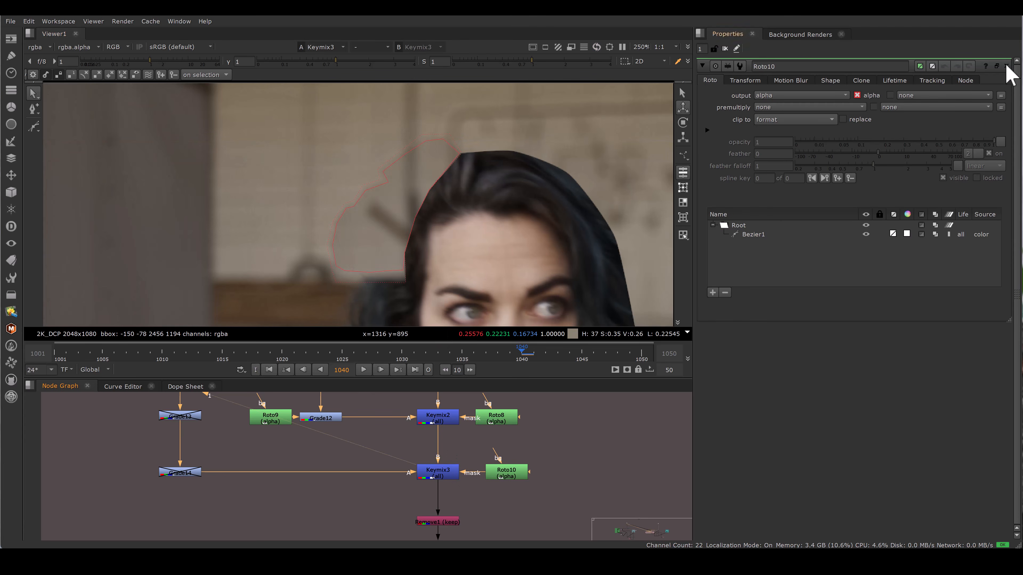
pyautogui.click(1006, 66)
pyautogui.press('2')
pyautogui.press('1')
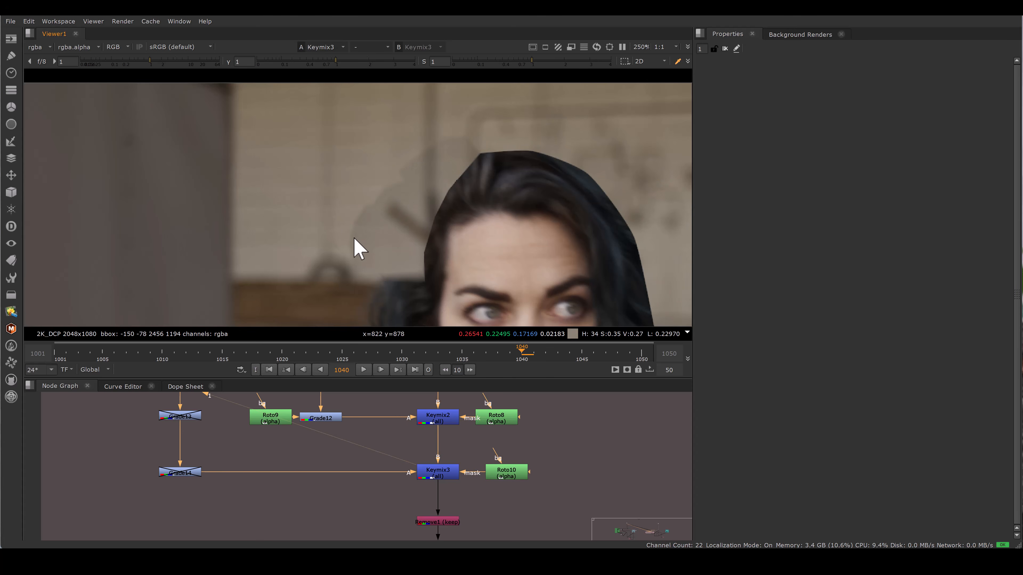
# Step: Enable the Grade13 and Grade14 nodes on the frame 1031 patch branch
pyautogui.moveTo(245, 480); pyautogui.dragTo(275, 517, button='middle')
pyautogui.doubleClick(213, 451)
pyautogui.click(145, 436)
pyautogui.click(196, 451)
pyautogui.press('d')
pyautogui.doubleClick(220, 509)
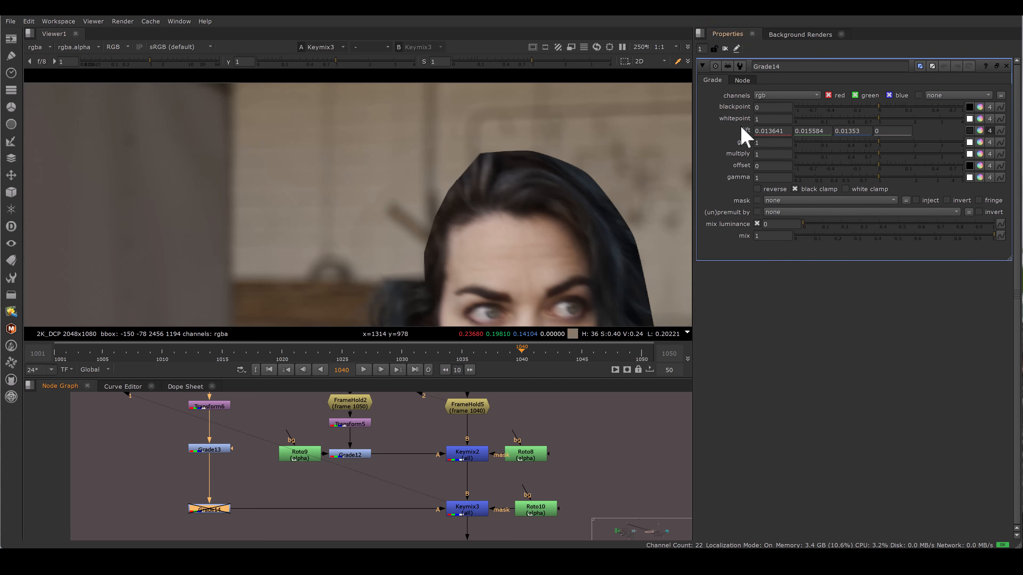
pyautogui.moveTo(158, 480); pyautogui.dragTo(267, 549)
pyautogui.press('d')
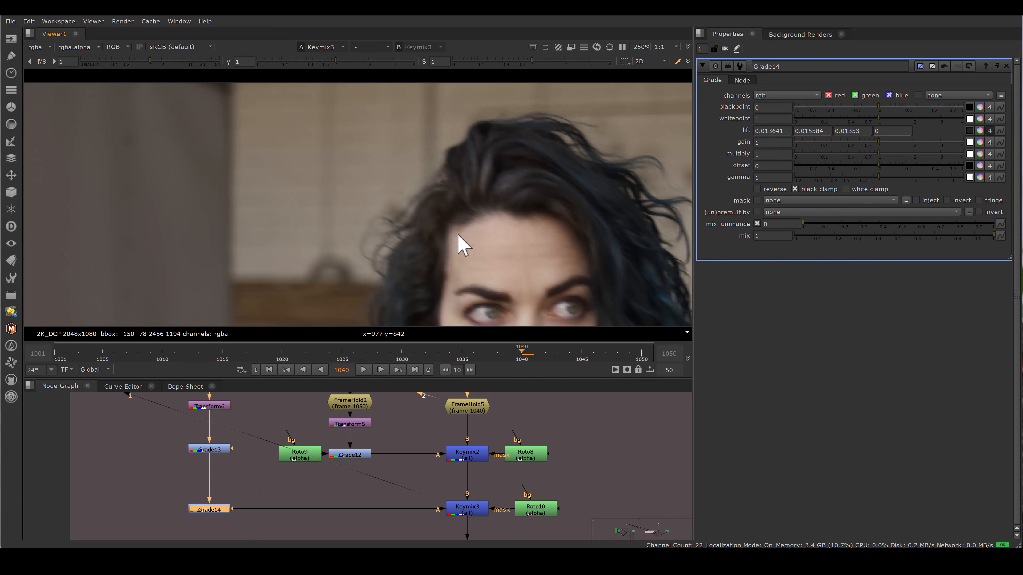
pyautogui.scroll(-5, 457, 247)
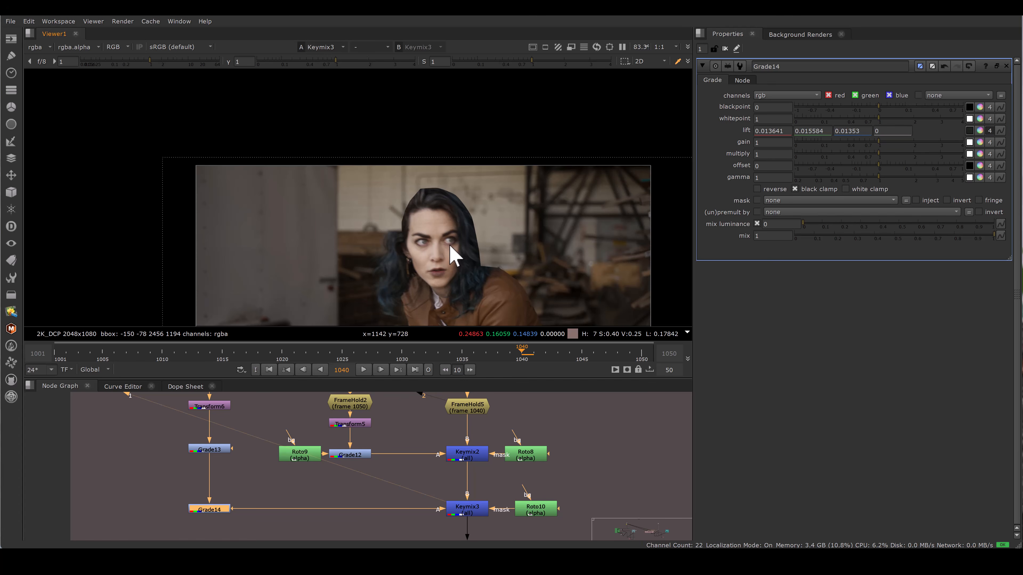
pyautogui.moveTo(464, 269); pyautogui.dragTo(450, 240, button='middle')
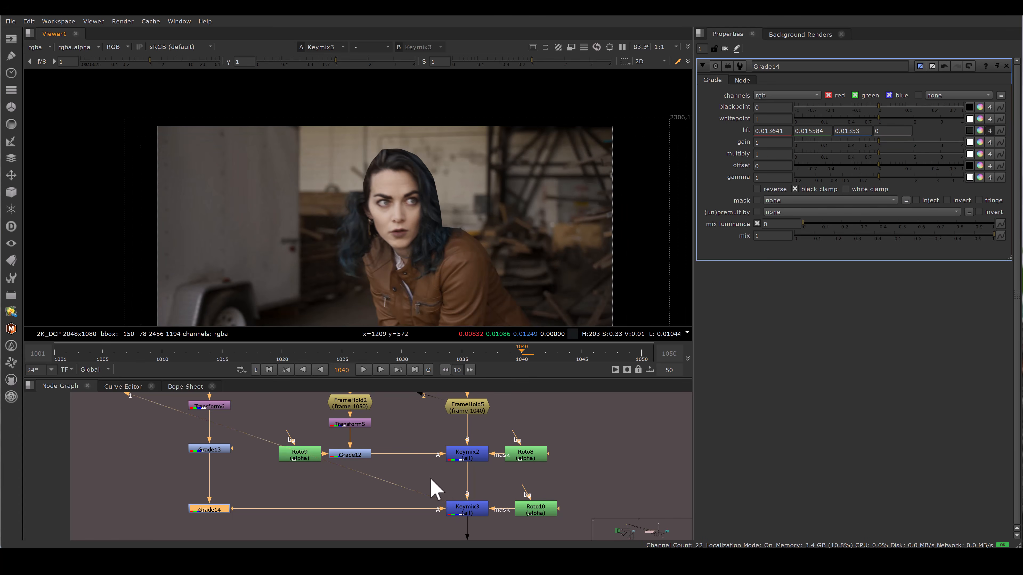
# Step: Inspect the Remove1 output that follows Keymix3 at the end of the clean-plate branch
pyautogui.moveTo(429, 475); pyautogui.dragTo(384, 422, button='middle')
pyautogui.moveTo(384, 422); pyautogui.dragTo(449, 472)
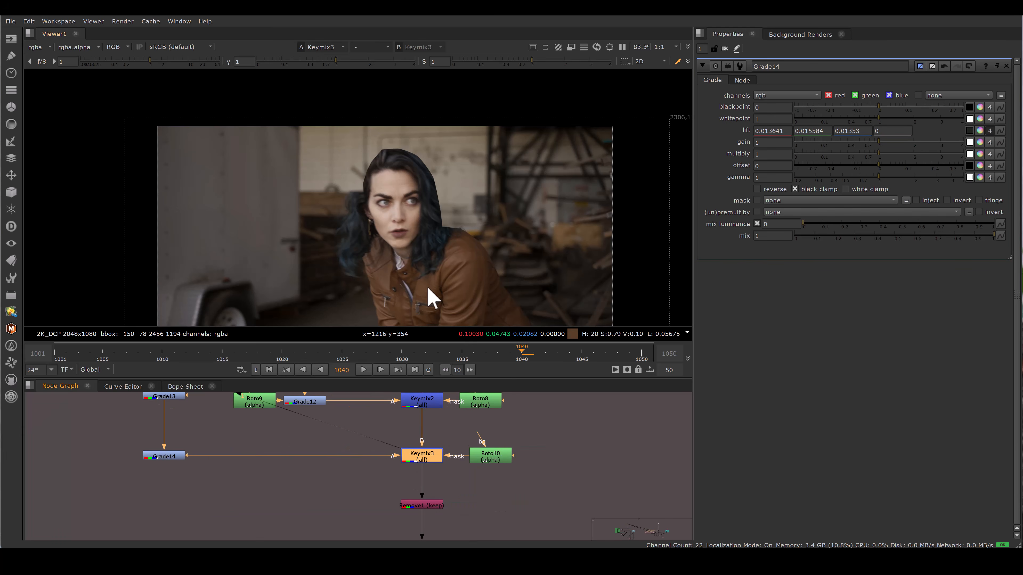
pyautogui.moveTo(430, 452); pyautogui.dragTo(422, 418, button='middle')
pyautogui.moveTo(453, 482); pyautogui.dragTo(434, 491)
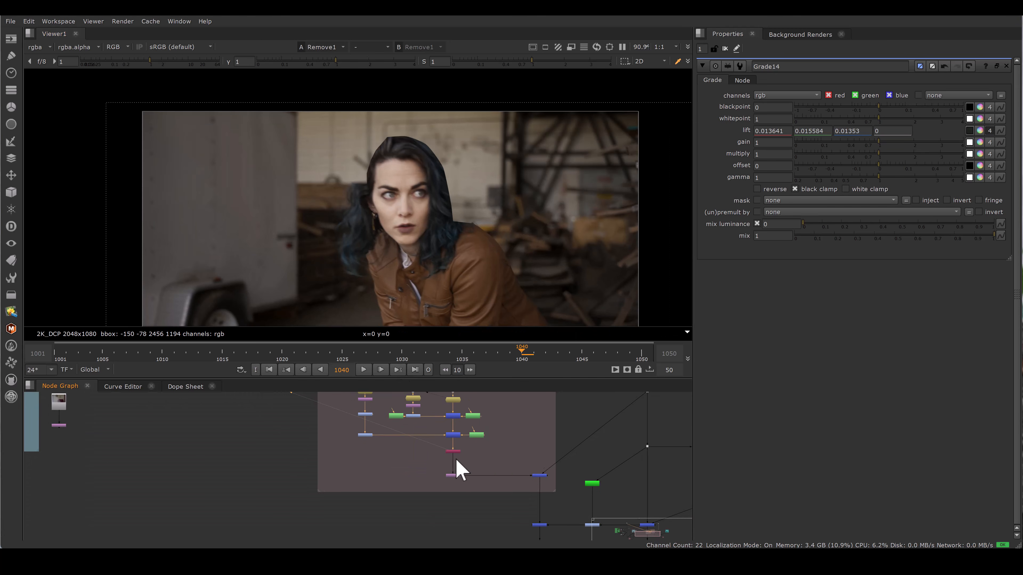
pyautogui.scroll(3, 468, 507)
pyautogui.moveTo(473, 432); pyautogui.dragTo(839, 437, button='middle')
pyautogui.keyDown('alt'); pyautogui.moveTo(269, 426); pyautogui.dragTo(362, 424, button='middle'); pyautogui.keyUp('alt')
pyautogui.click(280, 437)
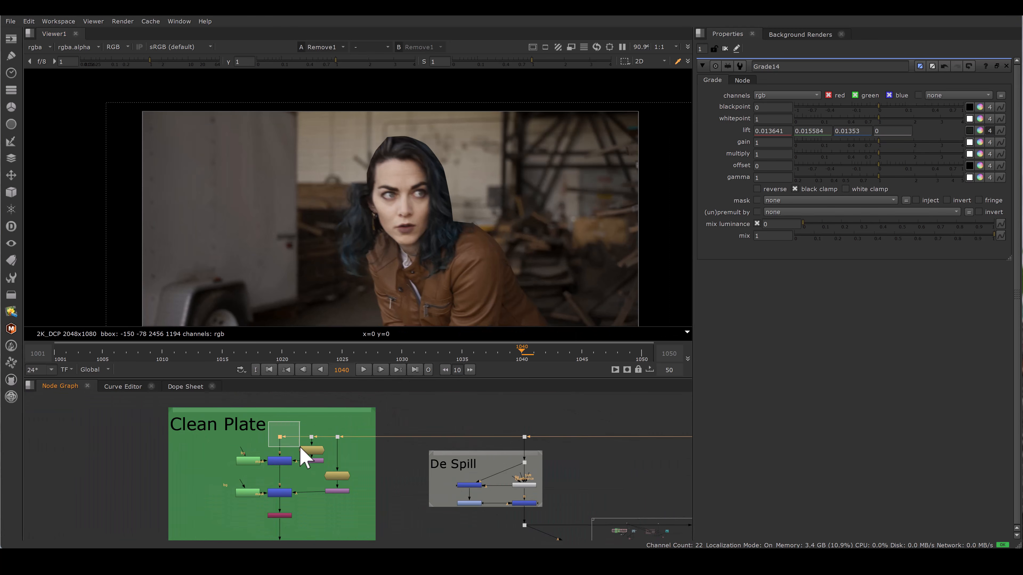
# Step: Open the second shot's clean-plate nodes FrameHold4, Transform2, Transform1, Roto1 and Roto2 to inspect their settings
pyautogui.press('1')
pyautogui.scroll(3, 319, 440)
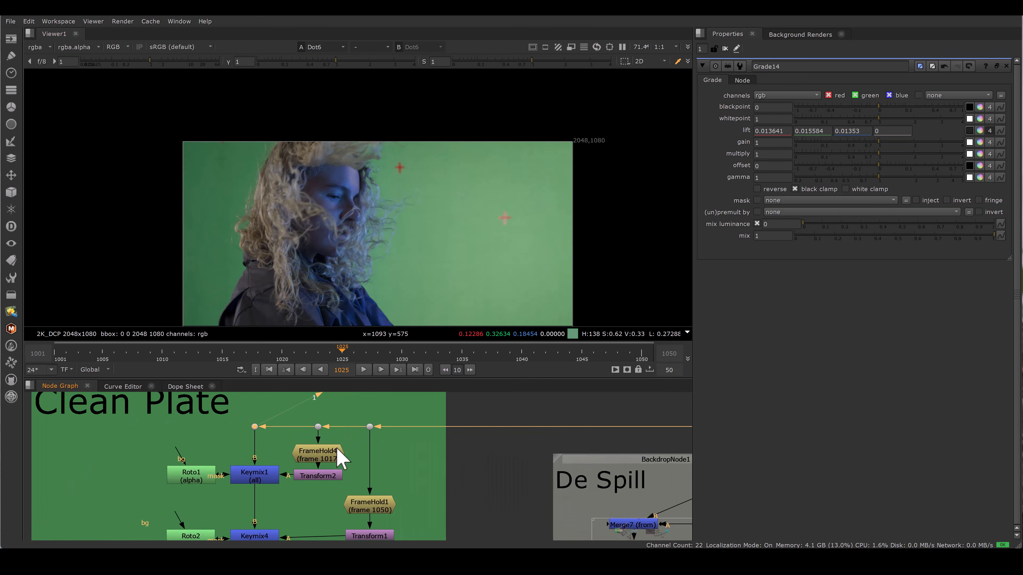
pyautogui.click(338, 452)
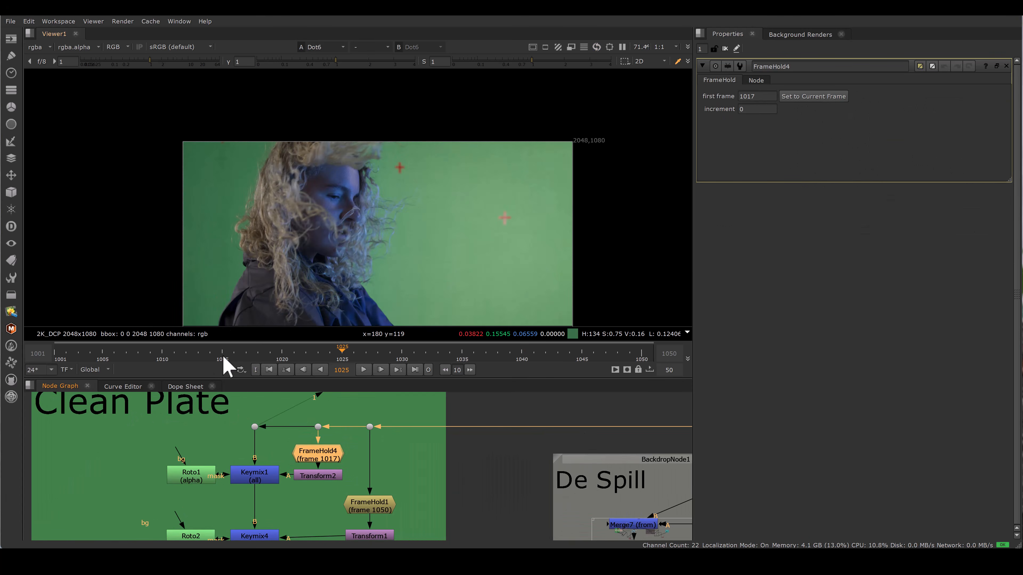
pyautogui.moveTo(406, 486); pyautogui.dragTo(416, 460, button='middle')
pyautogui.doubleClick(339, 451)
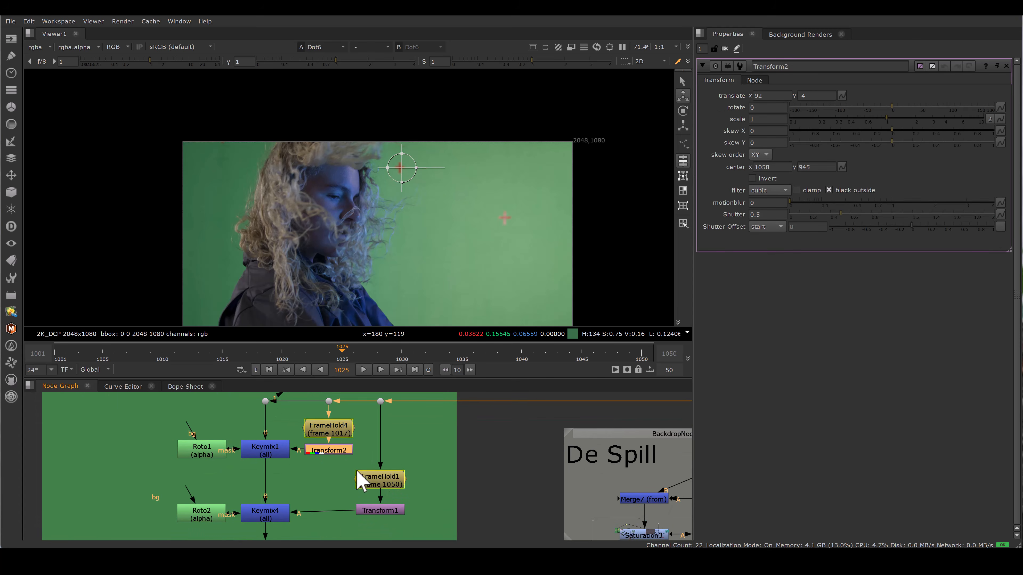
pyautogui.doubleClick(387, 510)
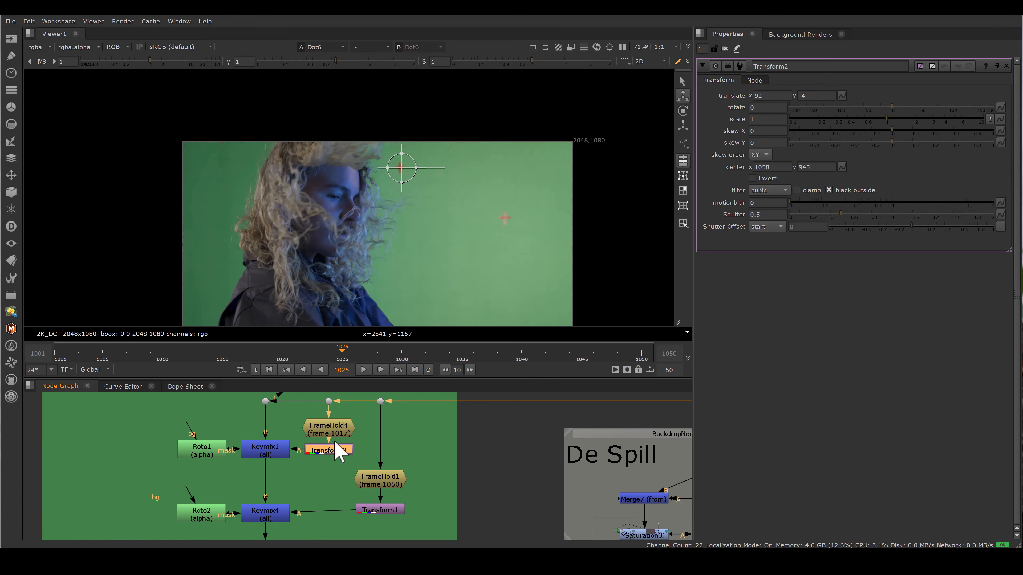
pyautogui.moveTo(338, 453); pyautogui.dragTo(365, 409, button='middle')
pyautogui.doubleClick(235, 409)
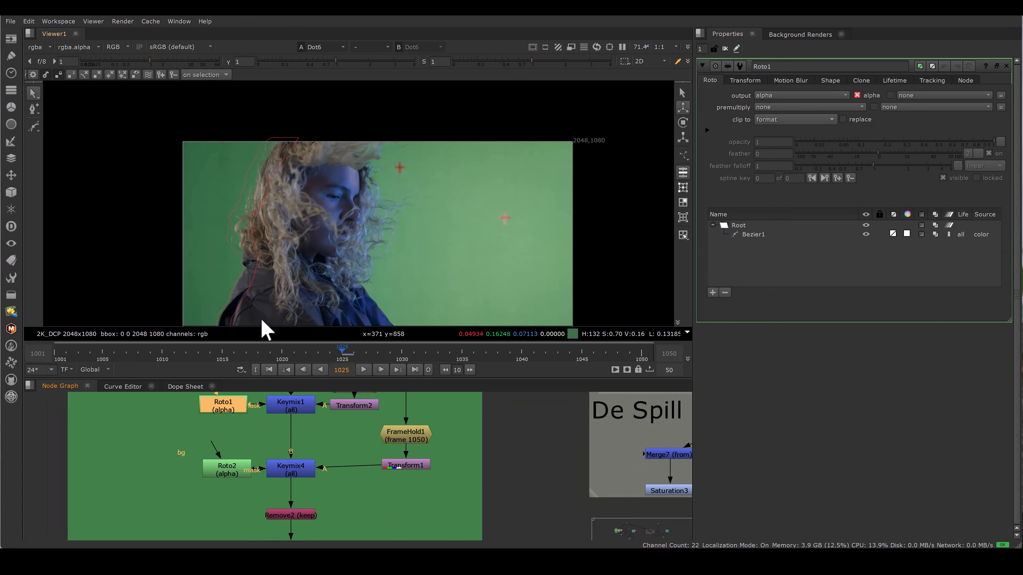
pyautogui.doubleClick(232, 474)
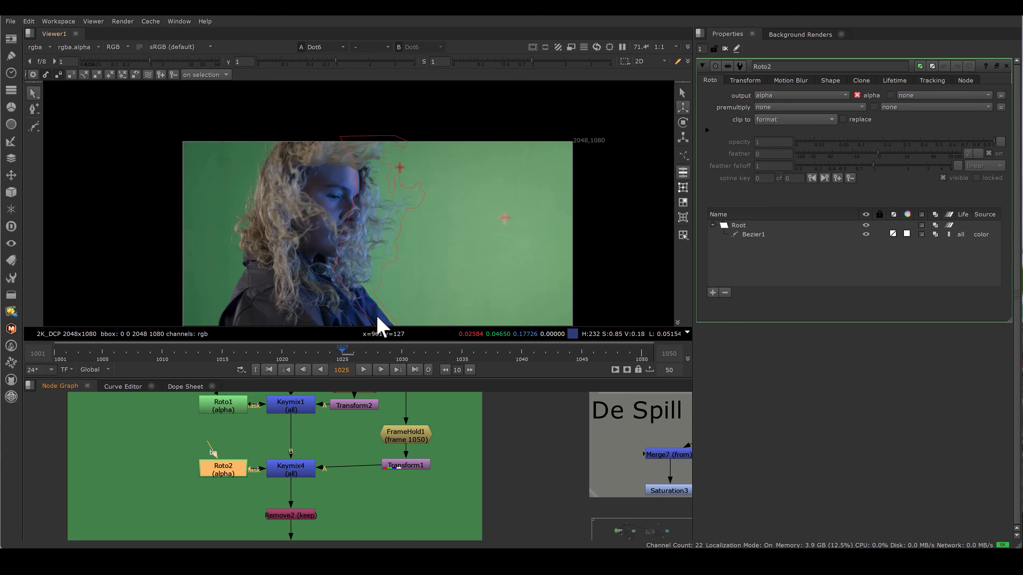
# Step: View the Keymix4 output of the second clean plate, comparing it with the original green-screen plate
pyautogui.moveTo(339, 462); pyautogui.dragTo(333, 516, button='middle')
pyautogui.click(305, 437)
pyautogui.hotkey('ctrl', 'shift', 'a')
pyautogui.press('1')
pyautogui.moveTo(380, 400); pyautogui.dragTo(422, 439)
pyautogui.press('2')
pyautogui.press('1')
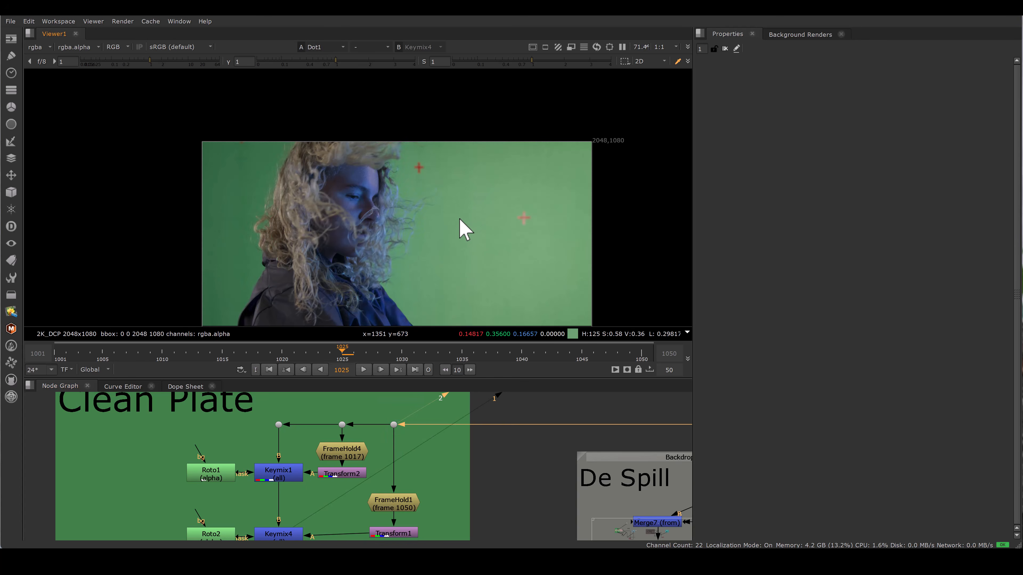
pyautogui.press('2')
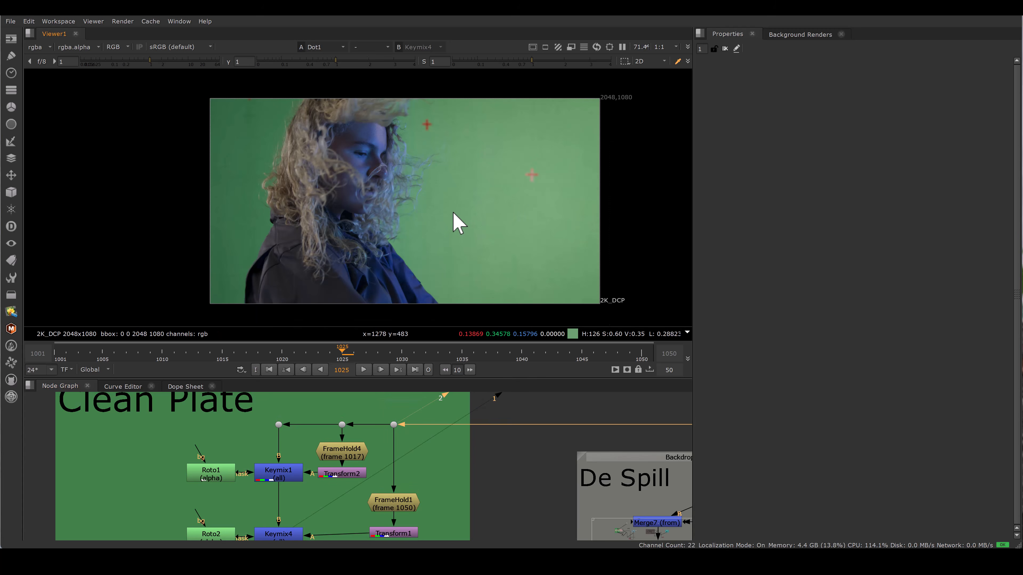
pyautogui.press('a')
pyautogui.press('a')
pyautogui.moveTo(398, 446); pyautogui.dragTo(423, 375, button='middle')
pyautogui.moveTo(272, 436); pyautogui.dragTo(337, 481)
pyautogui.click(267, 431)
pyautogui.moveTo(273, 444); pyautogui.dragTo(347, 491)
pyautogui.press('1')
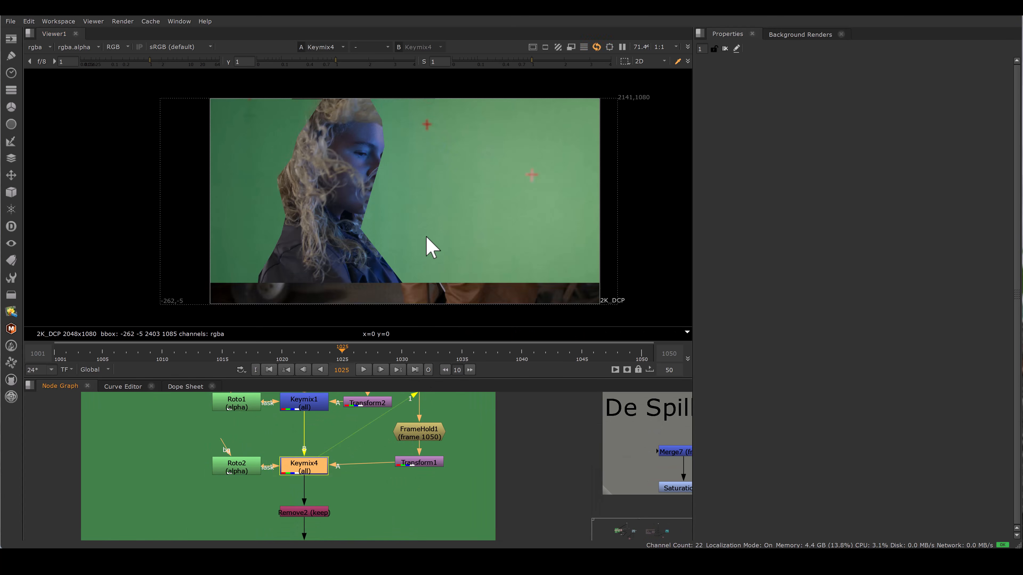
# Step: View the Remove2 output of the second clean plate, toggling the alpha display on and off
pyautogui.press('a')
pyautogui.press('a')
pyautogui.moveTo(342, 451); pyautogui.dragTo(342, 413, button='middle')
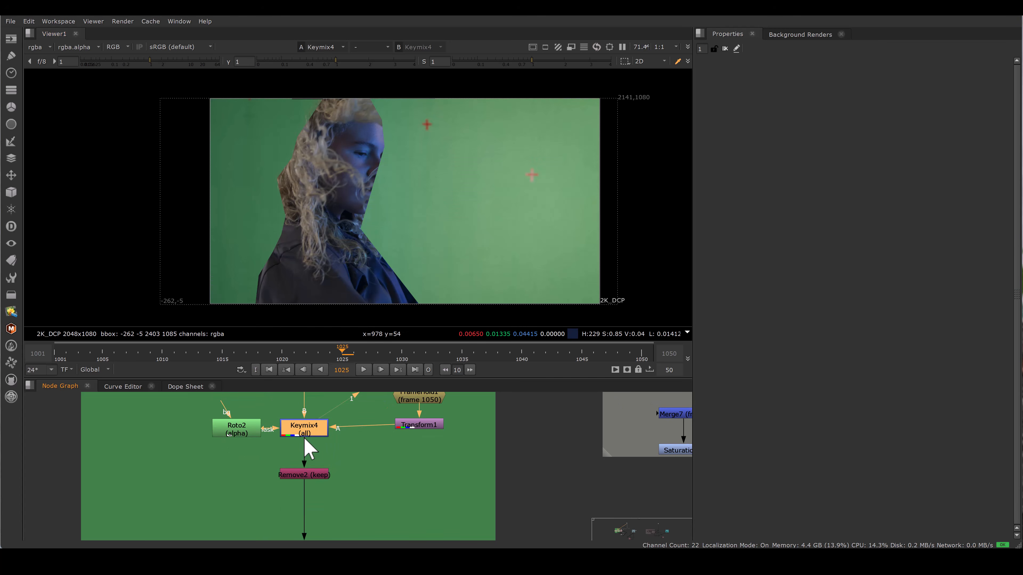
pyautogui.click(346, 497)
pyautogui.moveTo(358, 503); pyautogui.dragTo(274, 457)
pyautogui.press('1')
pyautogui.moveTo(347, 461)
pyautogui.mouseDown(button='middle')
pyautogui.moveTo(340, 439)
pyautogui.moveTo(331, 444)
pyautogui.mouseUp(button='middle')
pyautogui.moveTo(245, 439); pyautogui.dragTo(337, 486)
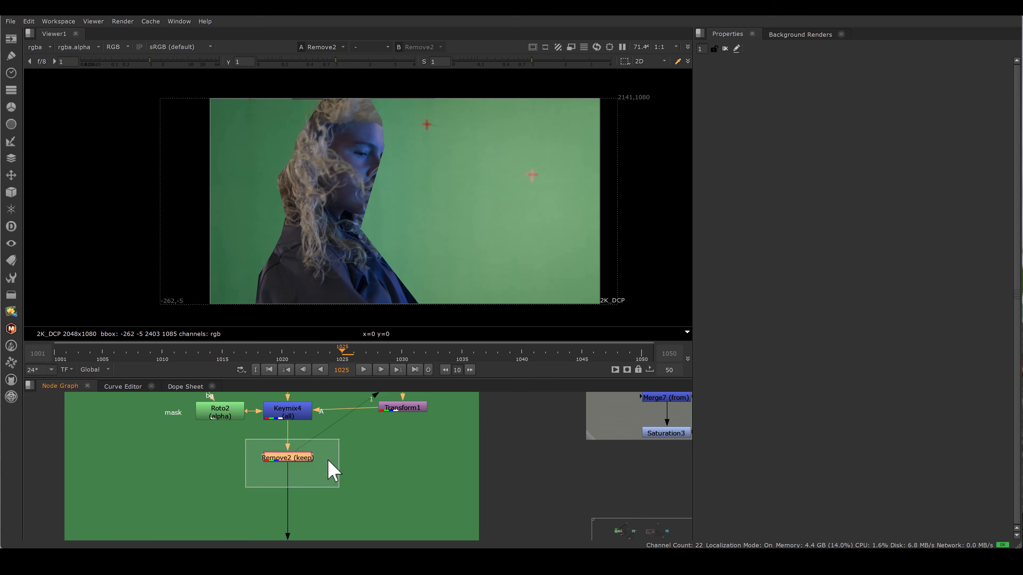
pyautogui.scroll(-4, 329, 463)
pyautogui.moveTo(329, 463); pyautogui.dragTo(319, 529, button='middle')
pyautogui.moveTo(344, 445); pyautogui.dragTo(363, 466)
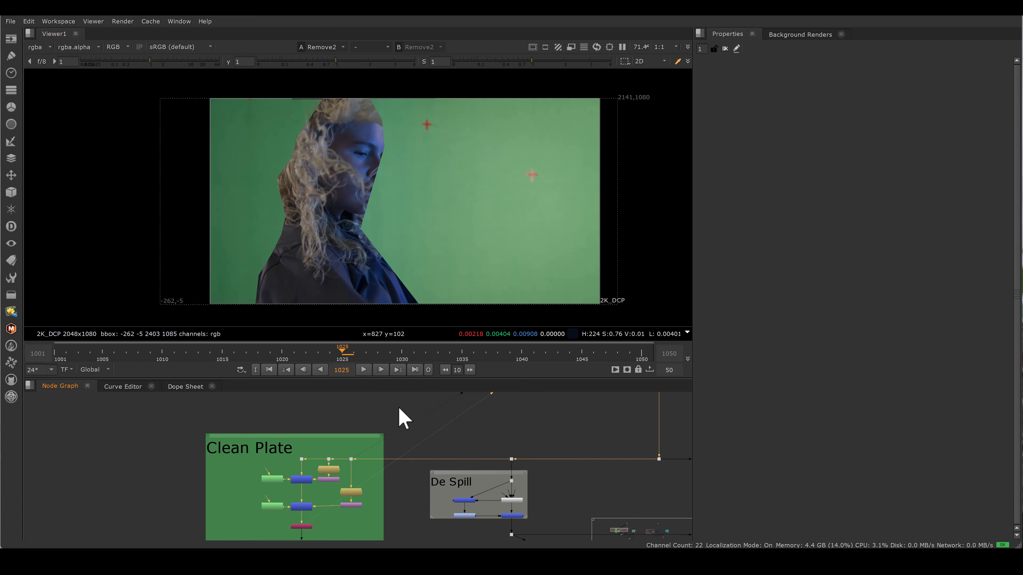
# Step: Survey the overall node graph layout, including the Clean Plate, De Spill, De saturate and BG backdrops
pyautogui.scroll(-4, 399, 408)
pyautogui.moveTo(398, 462); pyautogui.dragTo(345, 420, button='middle')
pyautogui.scroll(3, 345, 420)
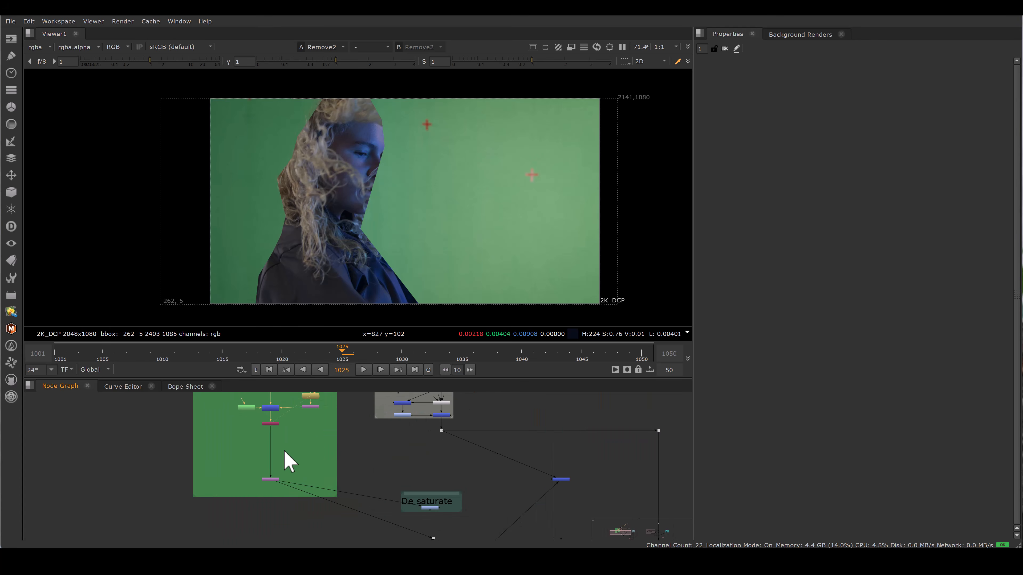
pyautogui.scroll(-1, 352, 447)
pyautogui.scroll(-5, 226, 478)
pyautogui.moveTo(420, 418); pyautogui.dragTo(297, 425, button='middle')
pyautogui.moveTo(294, 478); pyautogui.dragTo(377, 447, button='middle')
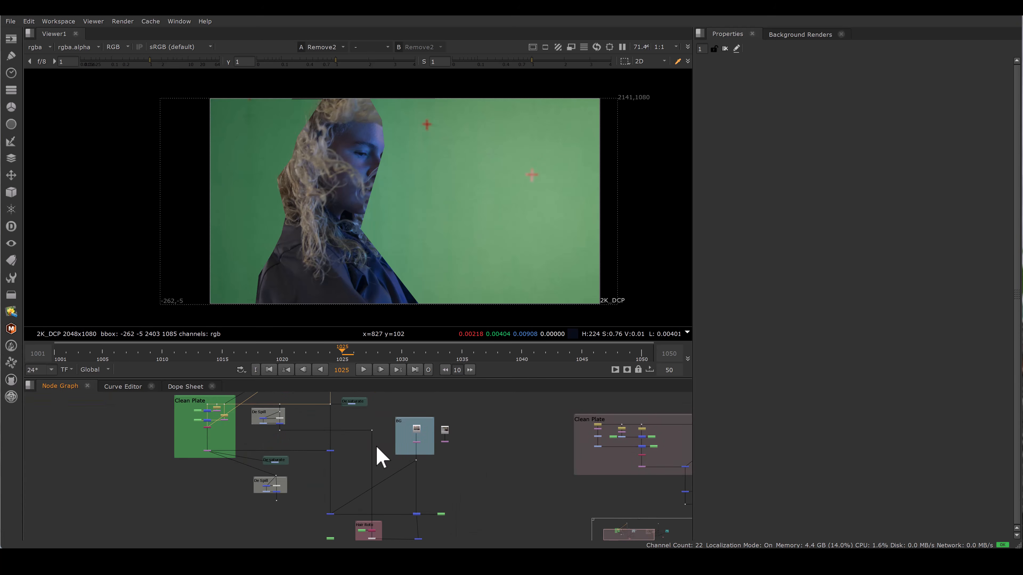
pyautogui.scroll(2, 370, 447)
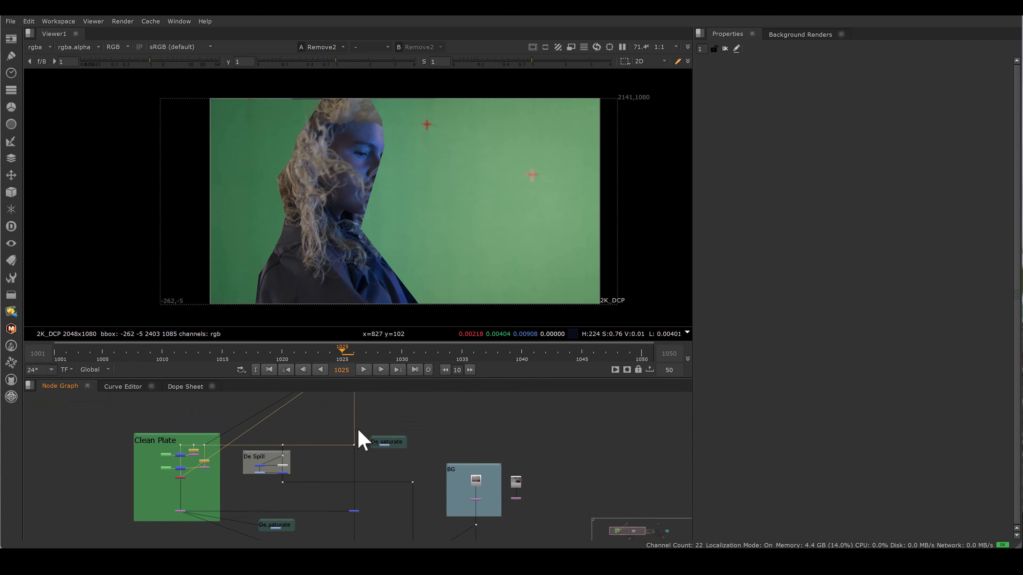
# Step: View the Merge4 composite of the keyed woman over the sunset background
pyautogui.moveTo(341, 436); pyautogui.dragTo(362, 457)
pyautogui.press('1')
pyautogui.moveTo(201, 524); pyautogui.dragTo(205, 525)
pyautogui.press('1')
pyautogui.moveTo(347, 480); pyautogui.dragTo(342, 449, button='middle')
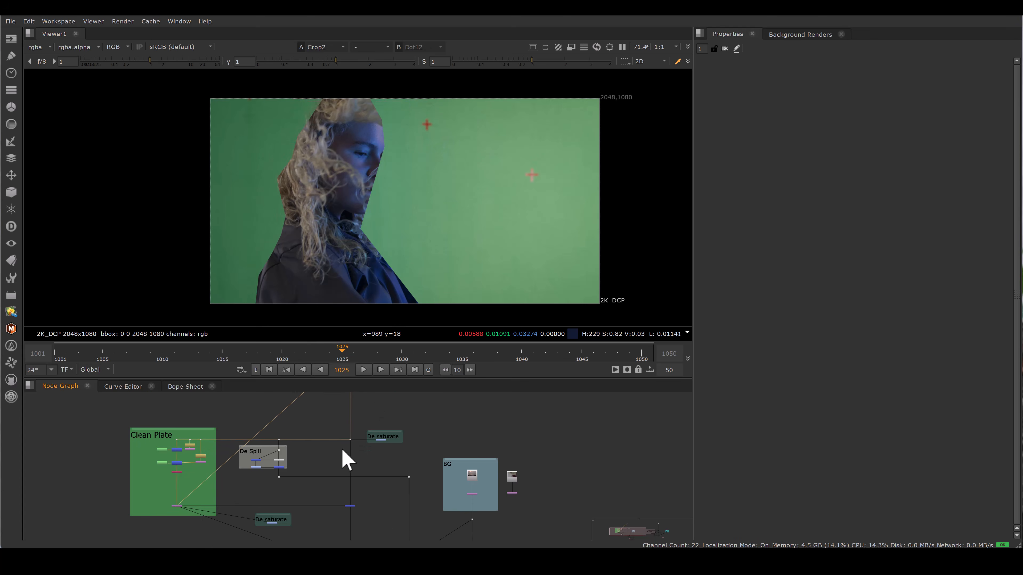
pyautogui.moveTo(324, 437); pyautogui.dragTo(368, 478)
pyautogui.press('1')
pyautogui.moveTo(354, 529); pyautogui.dragTo(356, 441, button='middle')
pyautogui.moveTo(366, 477); pyautogui.dragTo(365, 479)
pyautogui.press('1')
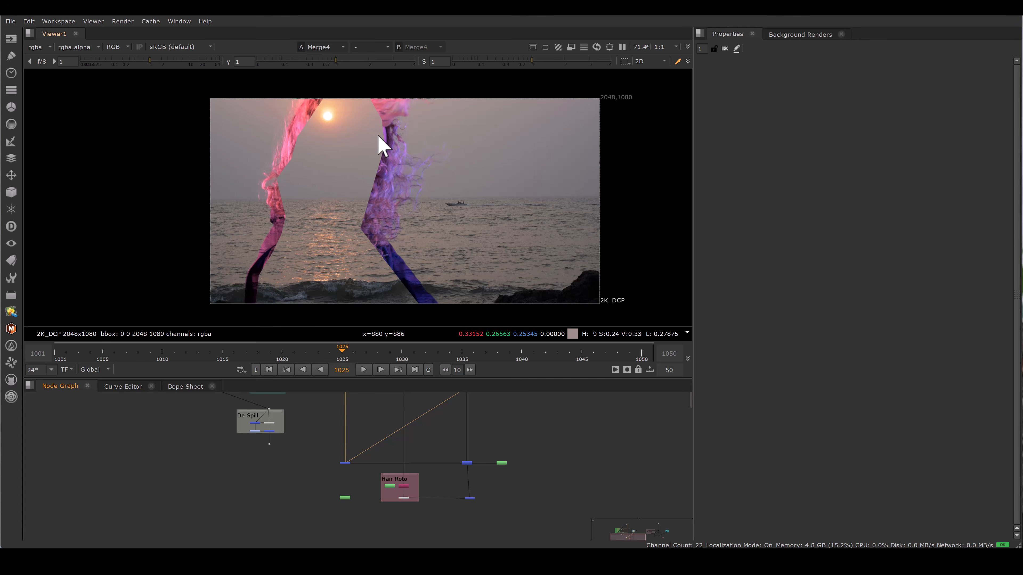
# Step: Open the Saturation1 node in the De saturate backdrop to inspect its settings
pyautogui.moveTo(363, 440); pyautogui.dragTo(395, 560, button='middle')
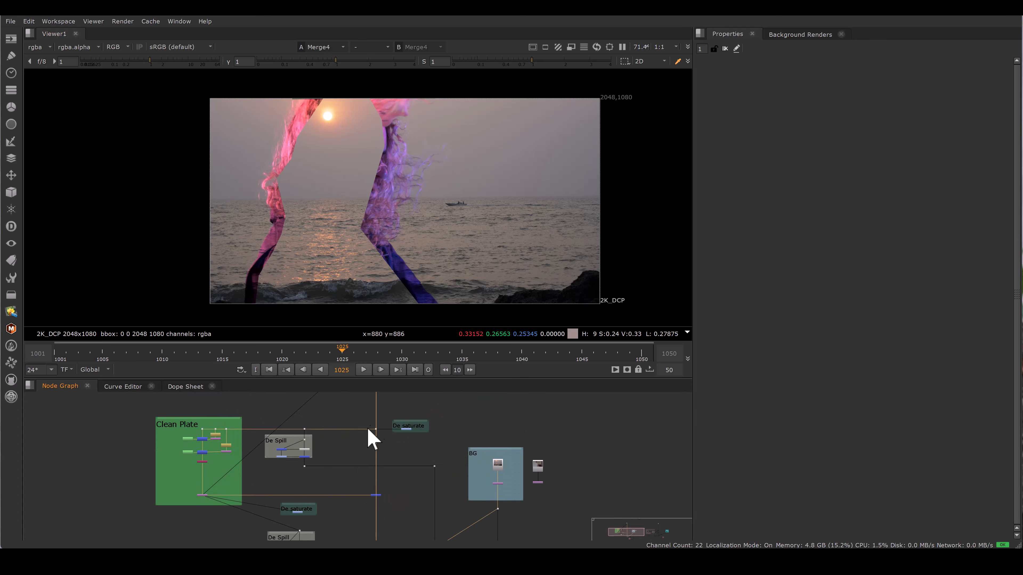
pyautogui.scroll(3, 379, 426)
pyautogui.moveTo(403, 445); pyautogui.dragTo(405, 421, button='middle')
pyautogui.scroll(-1, 383, 418)
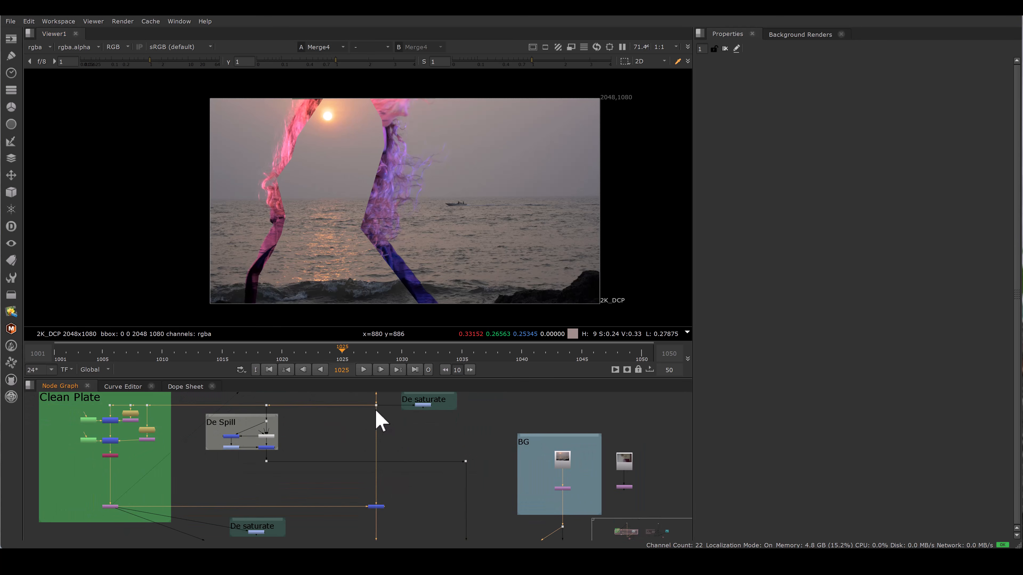
pyautogui.moveTo(377, 415); pyautogui.dragTo(422, 407)
pyautogui.scroll(4, 441, 404)
pyautogui.doubleClick(427, 412)
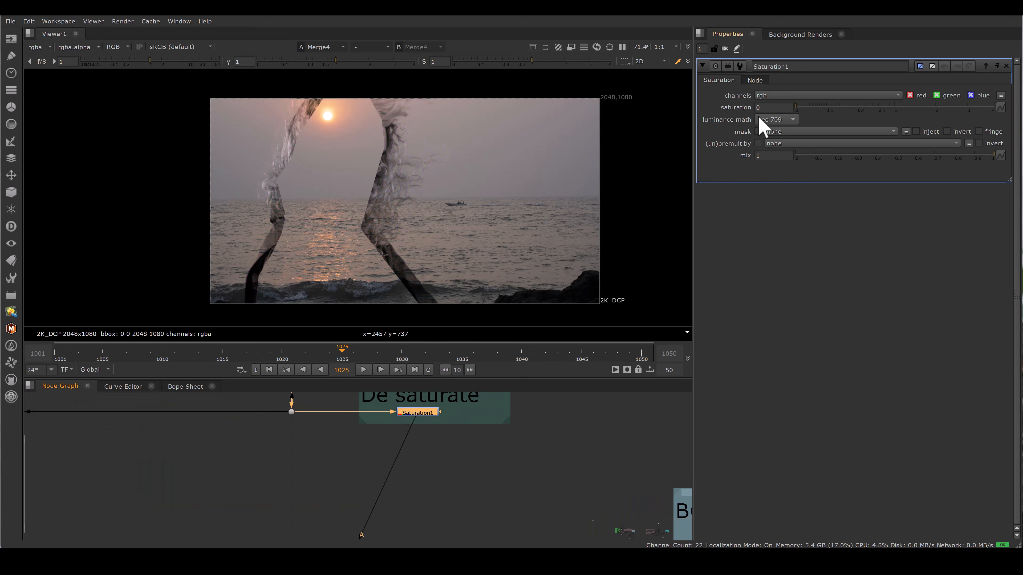
pyautogui.scroll(-5, 429, 502)
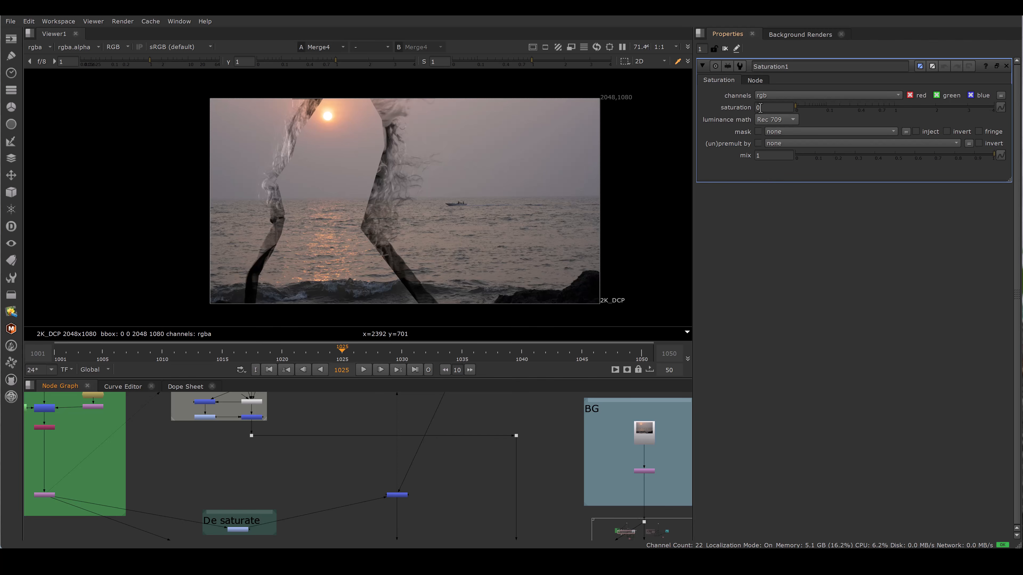
pyautogui.scroll(-5, 491, 425)
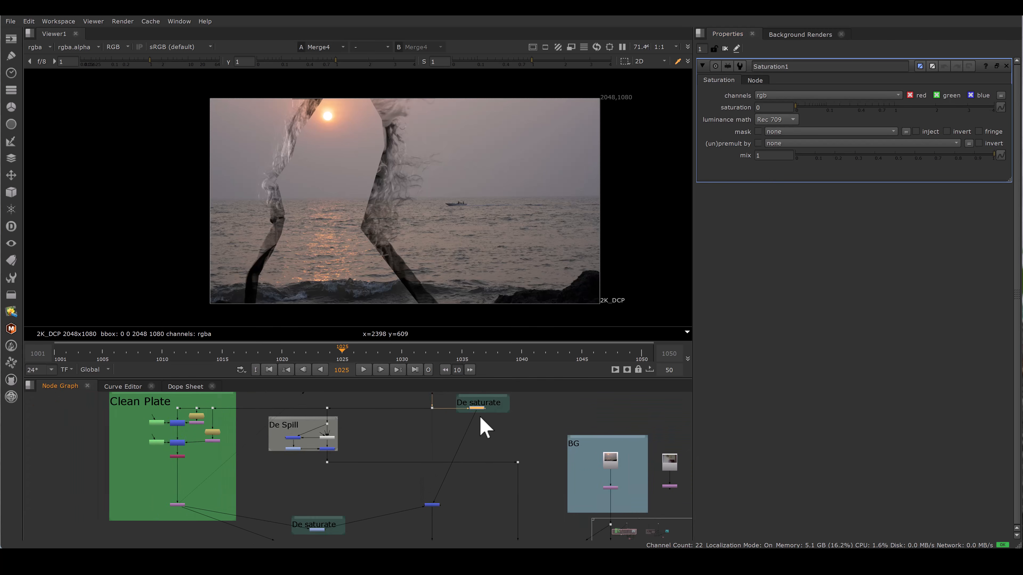
pyautogui.moveTo(516, 421); pyautogui.dragTo(525, 412, button='middle')
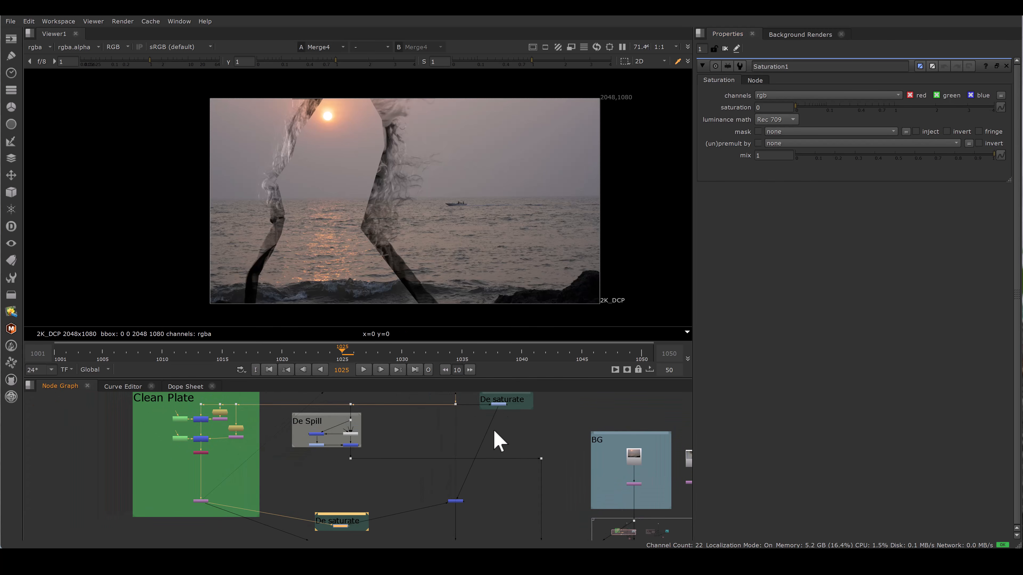
pyautogui.moveTo(287, 491); pyautogui.dragTo(392, 538)
pyautogui.moveTo(433, 406); pyautogui.dragTo(431, 401, button='middle')
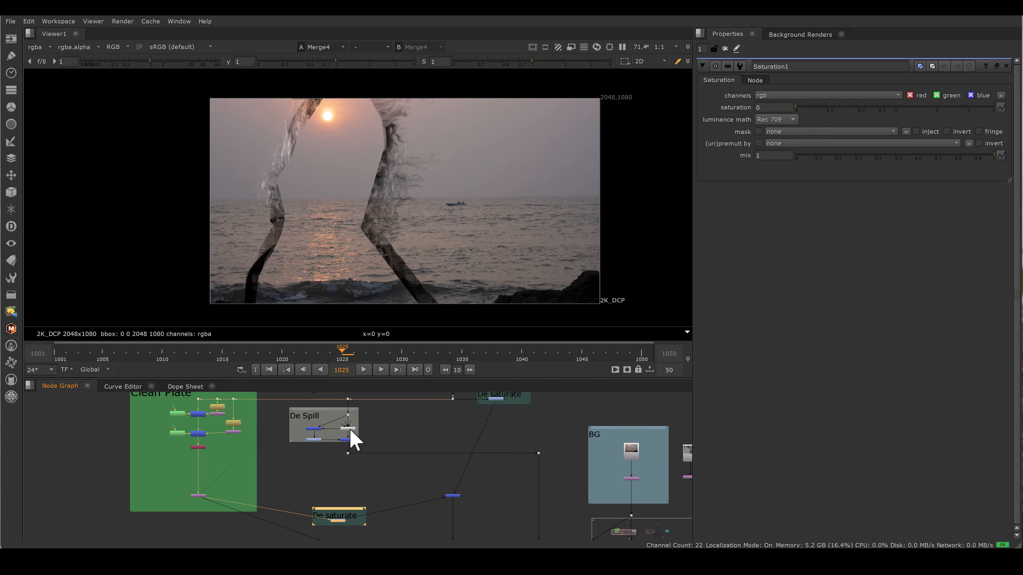
pyautogui.moveTo(371, 404); pyautogui.dragTo(377, 424, button='middle')
pyautogui.click(354, 419)
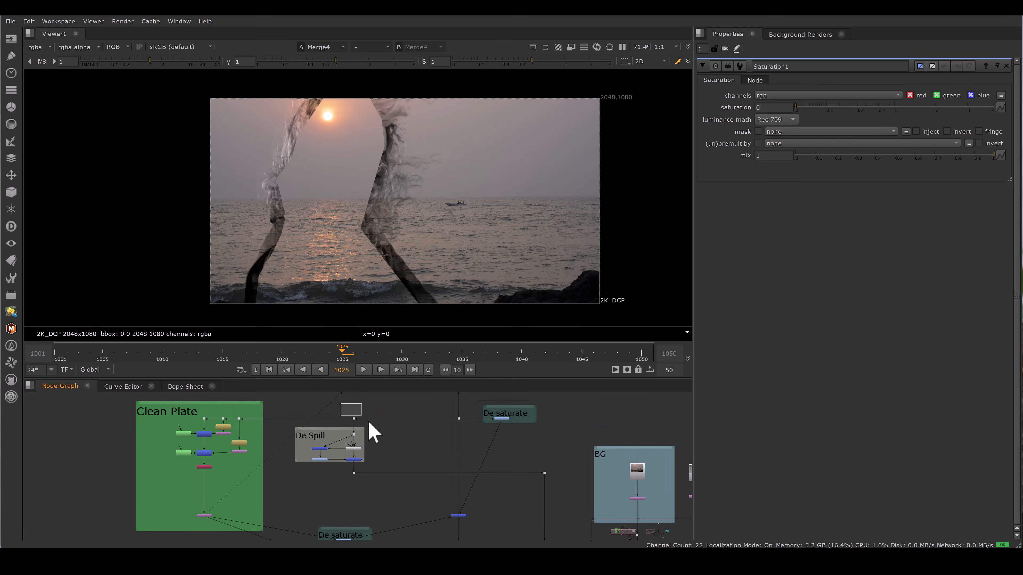
# Step: View the desaturated Merge8 result, comparing it against the original plate
pyautogui.press('1')
pyautogui.click(348, 459)
pyautogui.press('1')
pyautogui.moveTo(285, 425); pyautogui.dragTo(388, 484)
pyautogui.moveTo(389, 483); pyautogui.dragTo(414, 396, button='middle')
pyautogui.moveTo(360, 525); pyautogui.dragTo(387, 542)
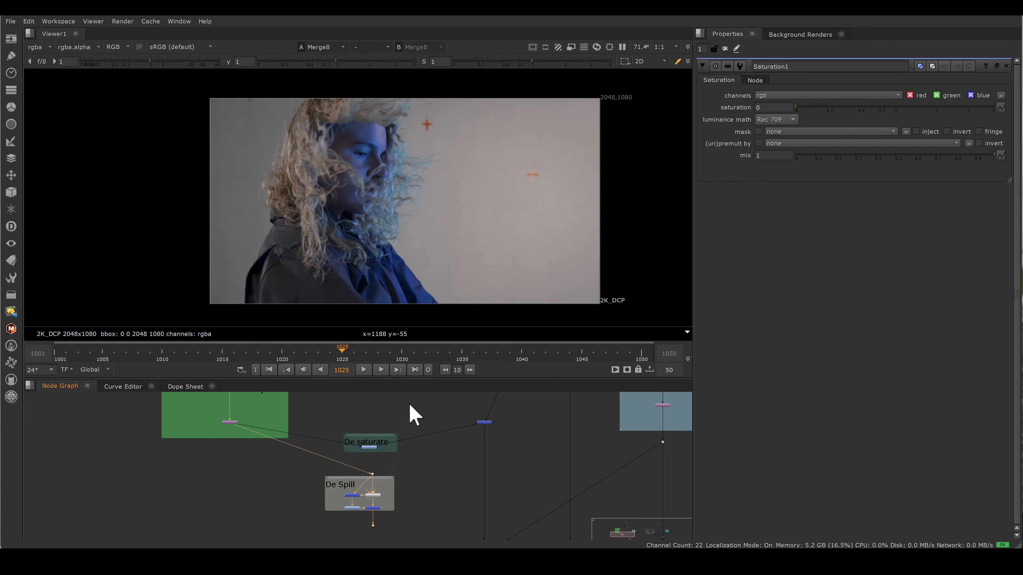
pyautogui.press('2')
pyautogui.press('1')
pyautogui.press('2')
pyautogui.press('1')
# Step: Trace the connections from the De Spill backdrop down to the Hair Roto group and view Merge4
pyautogui.moveTo(458, 435); pyautogui.dragTo(412, 449, button='middle')
pyautogui.scroll(-2, 412, 449)
pyautogui.press('space')
pyautogui.scroll(2, 661, 161)
pyautogui.moveTo(660, 161); pyautogui.dragTo(524, 311, button='middle')
pyautogui.moveTo(514, 329); pyautogui.dragTo(302, 386)
pyautogui.moveTo(342, 529); pyautogui.dragTo(389, 418, button='middle')
pyautogui.press('space')
pyautogui.scroll(-1, 400, 455)
pyautogui.scroll(-1, 403, 465)
pyautogui.click(457, 427)
pyautogui.moveTo(380, 416); pyautogui.dragTo(341, 505)
pyautogui.moveTo(429, 511); pyautogui.dragTo(399, 471, button='middle')
pyautogui.moveTo(402, 475); pyautogui.dragTo(460, 518)
pyautogui.press('1')
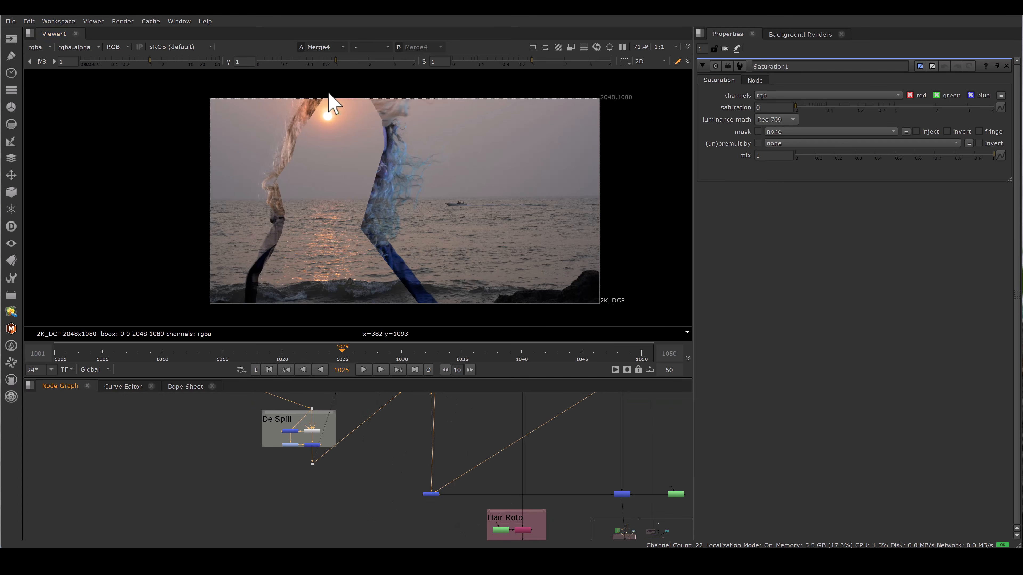
# Step: Compare the green-screen source at Dot12 with the Merge4 sunset composite
pyautogui.moveTo(401, 466); pyautogui.dragTo(460, 513)
pyautogui.moveTo(460, 399); pyautogui.dragTo(449, 522, button='middle')
pyautogui.moveTo(433, 399); pyautogui.dragTo(436, 486, button='middle')
pyautogui.moveTo(405, 479); pyautogui.dragTo(438, 520)
pyautogui.press('2')
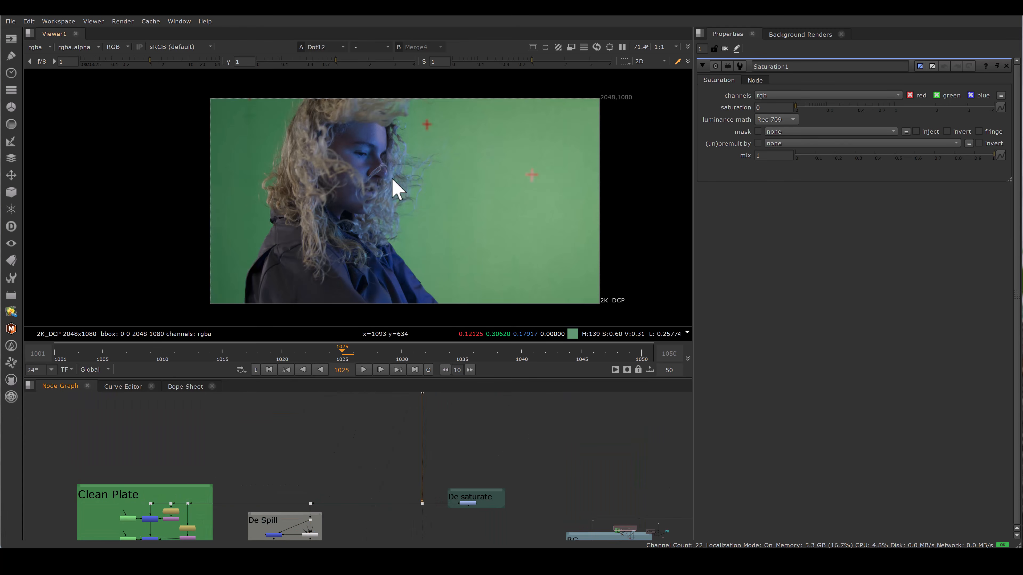
pyautogui.press('1')
pyautogui.press('2')
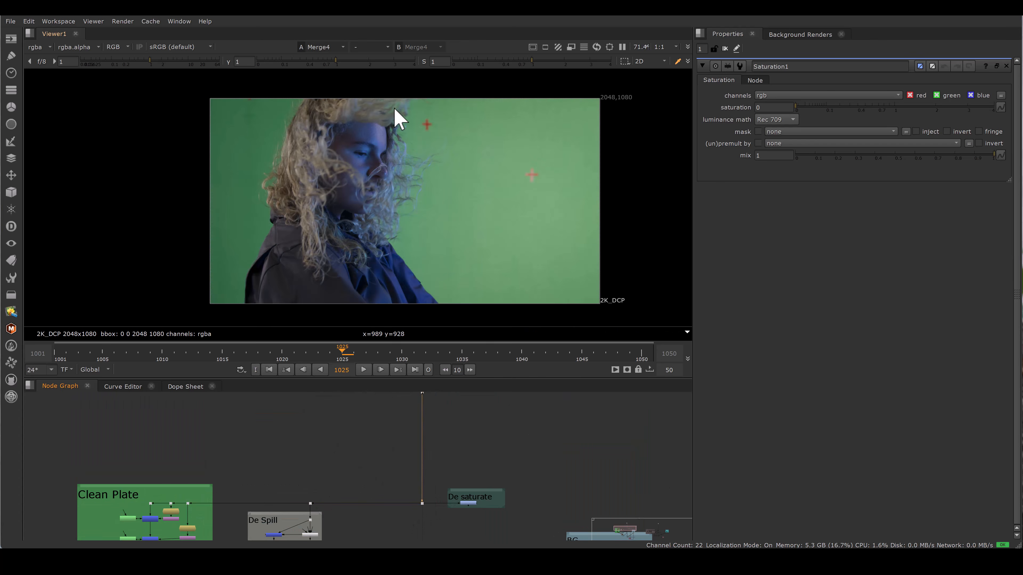
pyautogui.press('1')
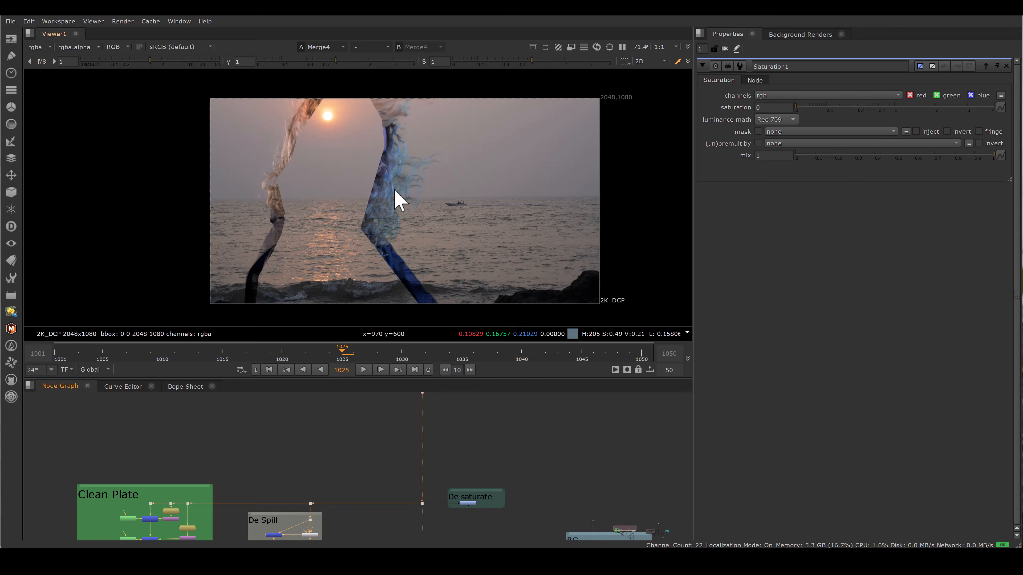
# Step: View the desaturated plate at Dot20 below the De Spill backdrop
pyautogui.moveTo(330, 539); pyautogui.dragTo(342, 454, button='middle')
pyautogui.moveTo(310, 474); pyautogui.dragTo(342, 486)
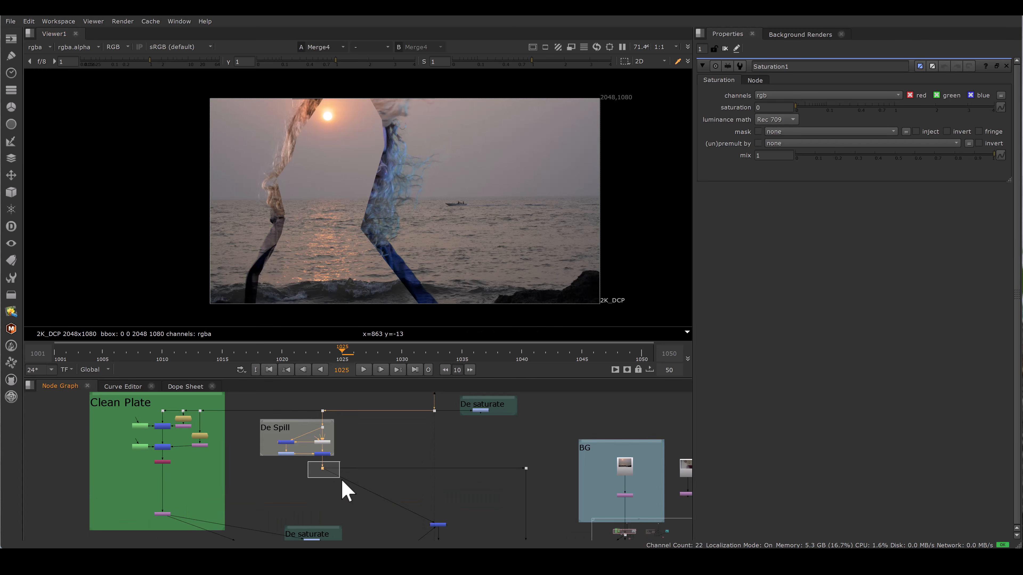
pyautogui.press('1')
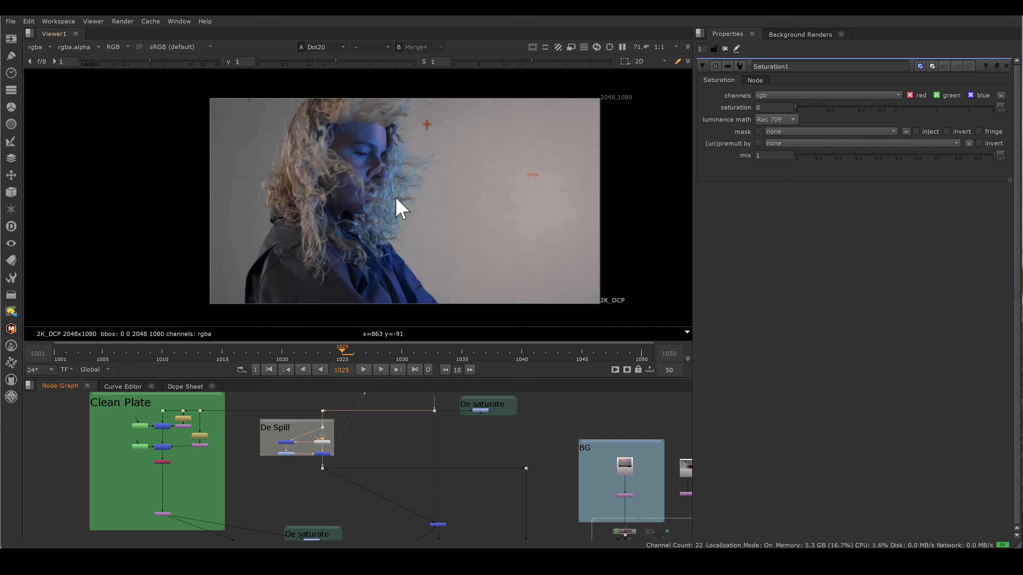
# Step: Compare the plate at Dot20 with the Merge4 sunset composite, zoomed into the hair
pyautogui.press('1')
pyautogui.moveTo(351, 169); pyautogui.dragTo(409, 235, button='middle')
pyautogui.keyDown('alt'); pyautogui.moveTo(377, 182); pyautogui.dragTo(439, 157, button='middle'); pyautogui.keyUp('alt')
pyautogui.moveTo(390, 153); pyautogui.dragTo(459, 244)
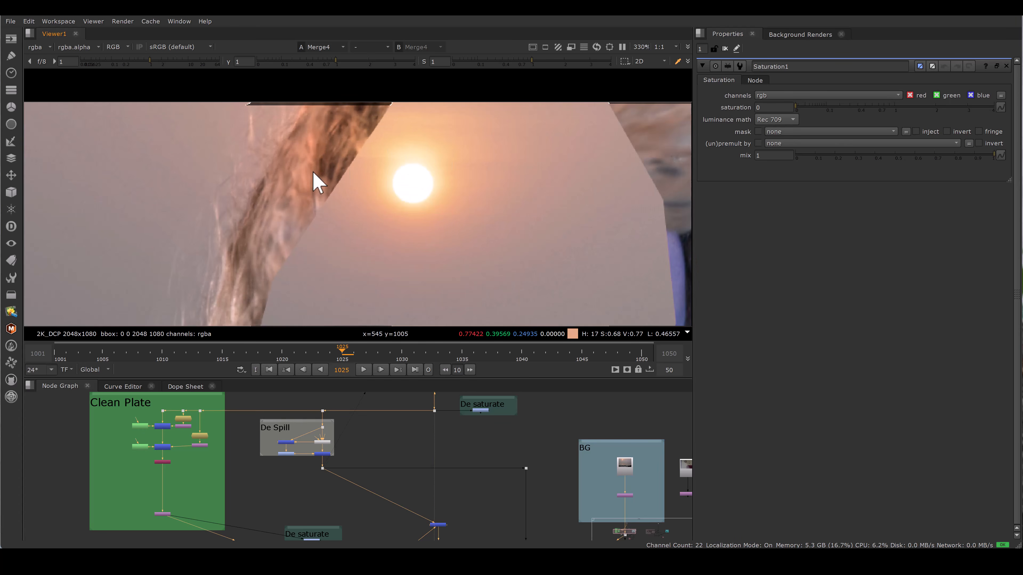
pyautogui.press('2')
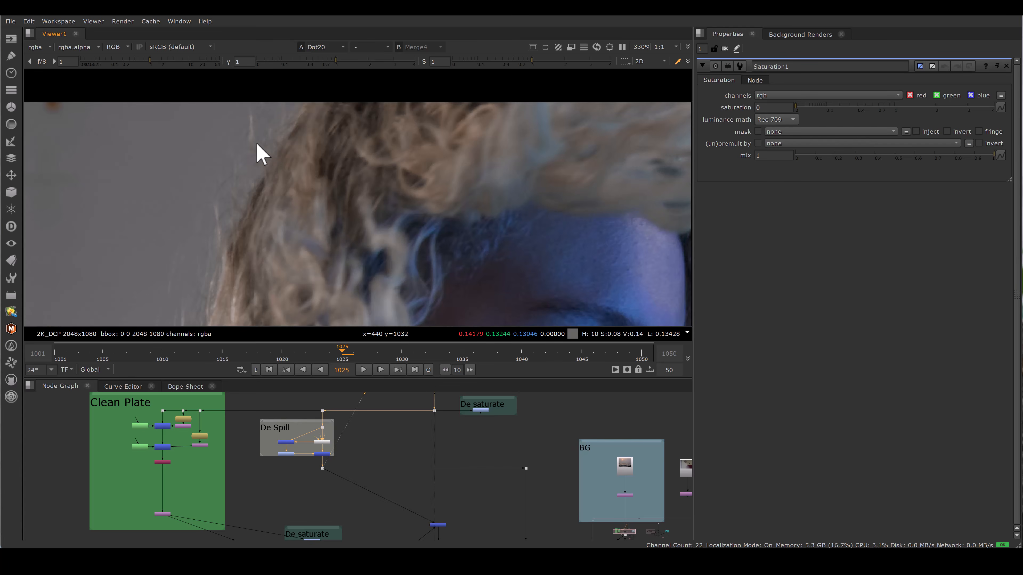
pyautogui.press('1')
pyautogui.press('2')
pyautogui.press('1')
pyautogui.scroll(-6, 386, 234)
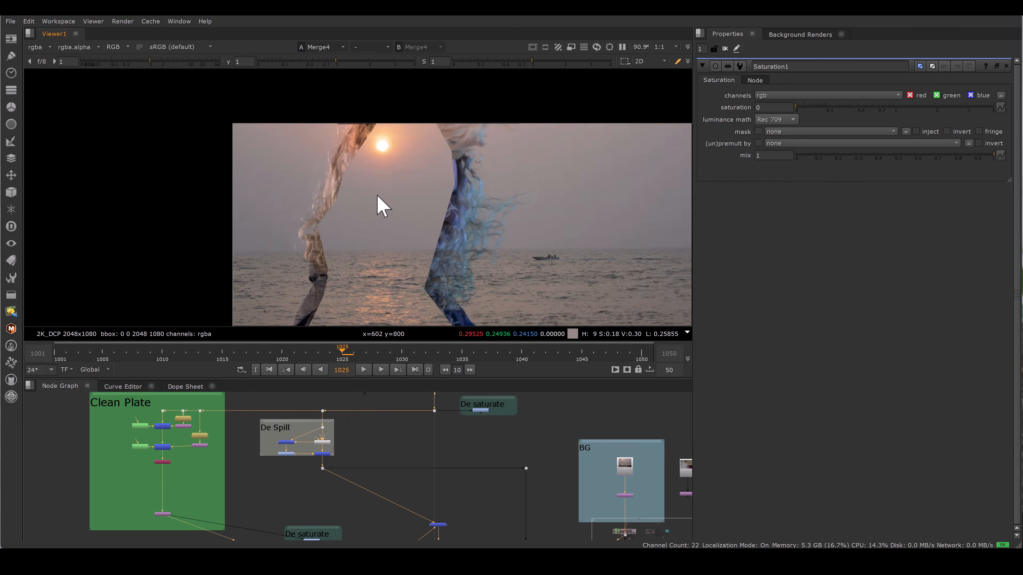
pyautogui.moveTo(378, 197); pyautogui.dragTo(354, 182, button='middle')
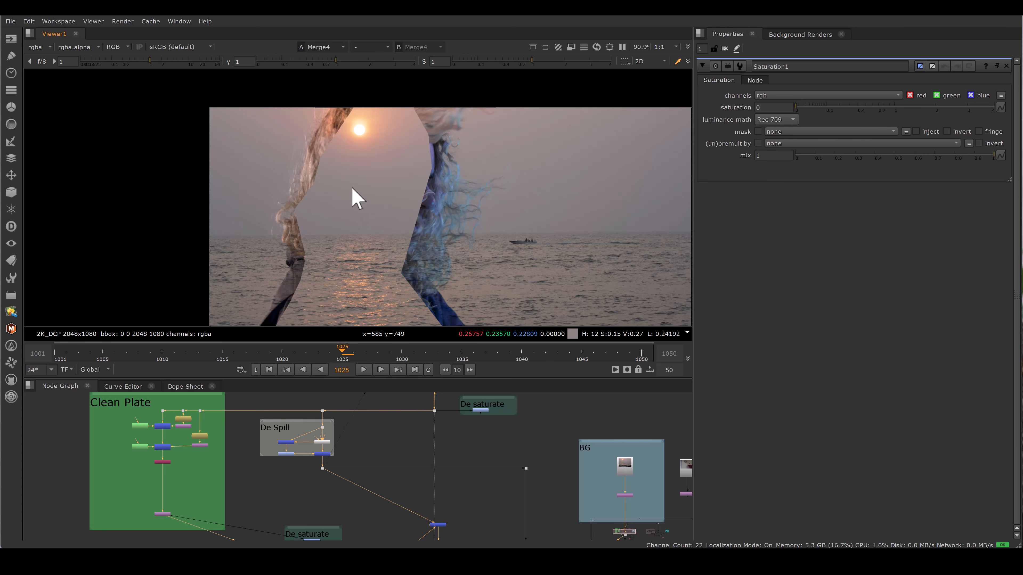
# Step: Open the BG plate Read node and preview Keymix5 against the alternate background plate
pyautogui.scroll(-3, 525, 478)
pyautogui.moveTo(525, 478); pyautogui.dragTo(450, 372, button='middle')
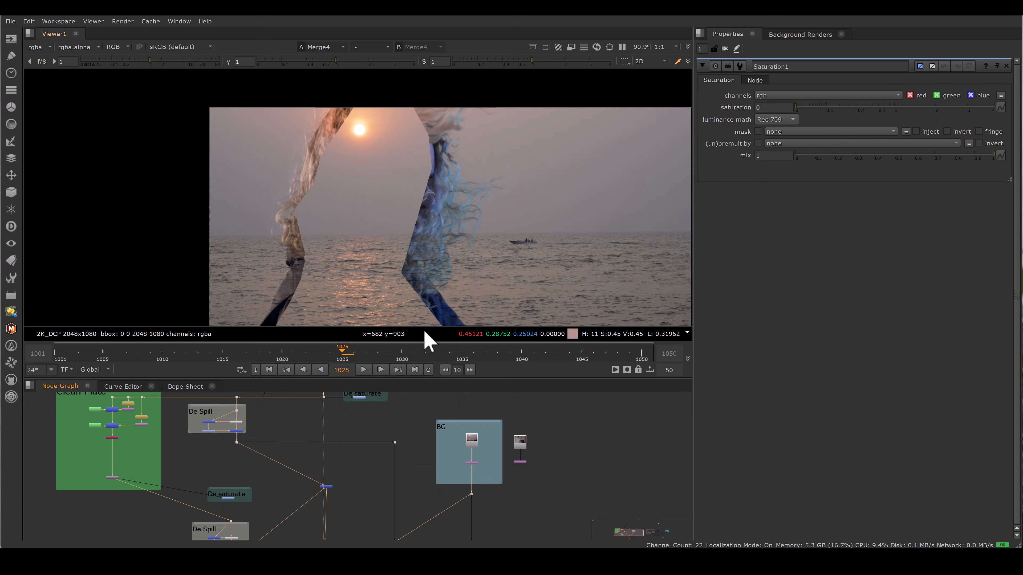
pyautogui.scroll(3, 480, 441)
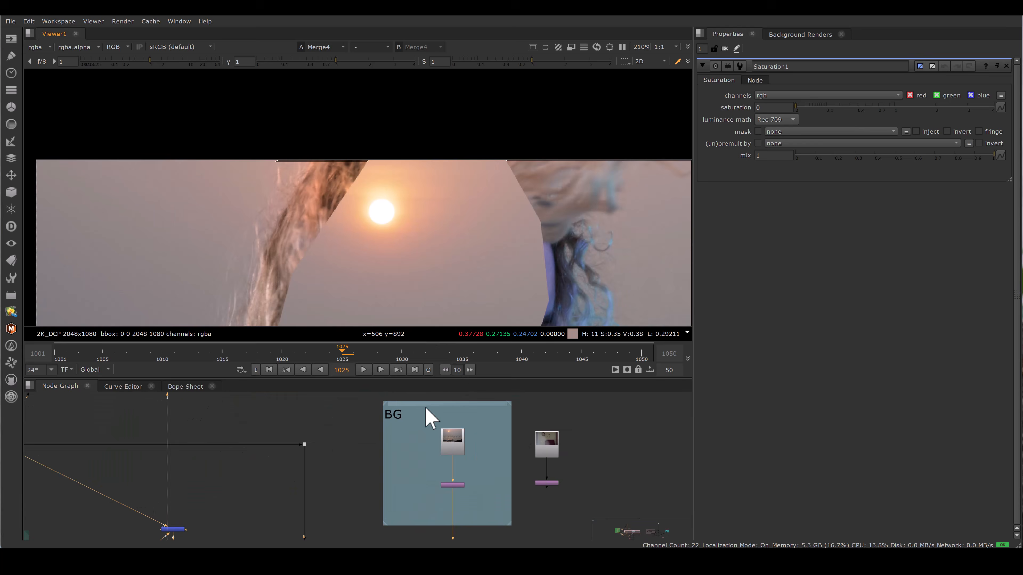
pyautogui.moveTo(478, 435); pyautogui.dragTo(471, 392, button='middle')
pyautogui.doubleClick(535, 404)
pyautogui.press('1')
pyautogui.scroll(-5, 540, 307)
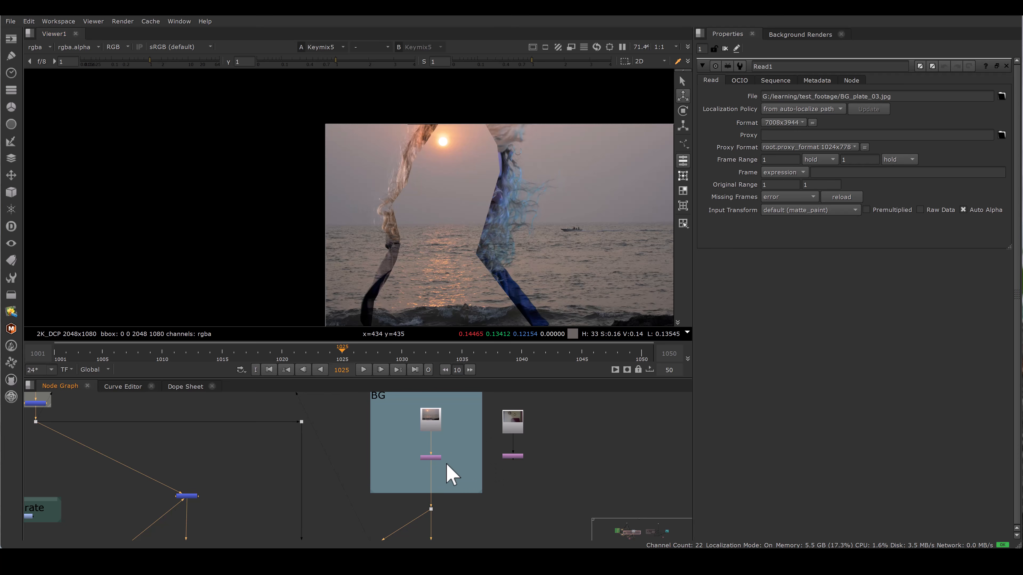
pyautogui.moveTo(437, 473); pyautogui.dragTo(514, 459)
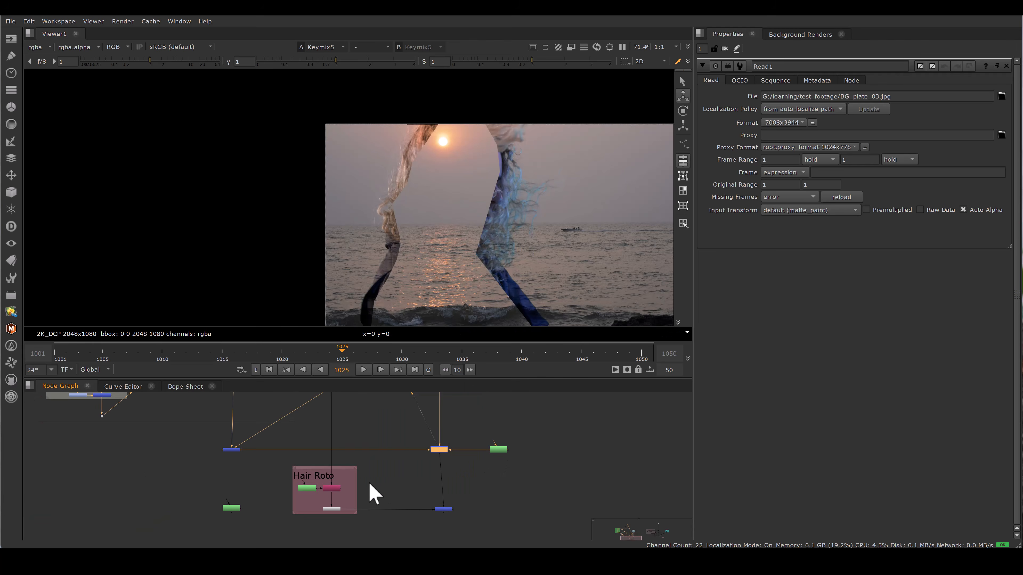
pyautogui.scroll(3, 373, 488)
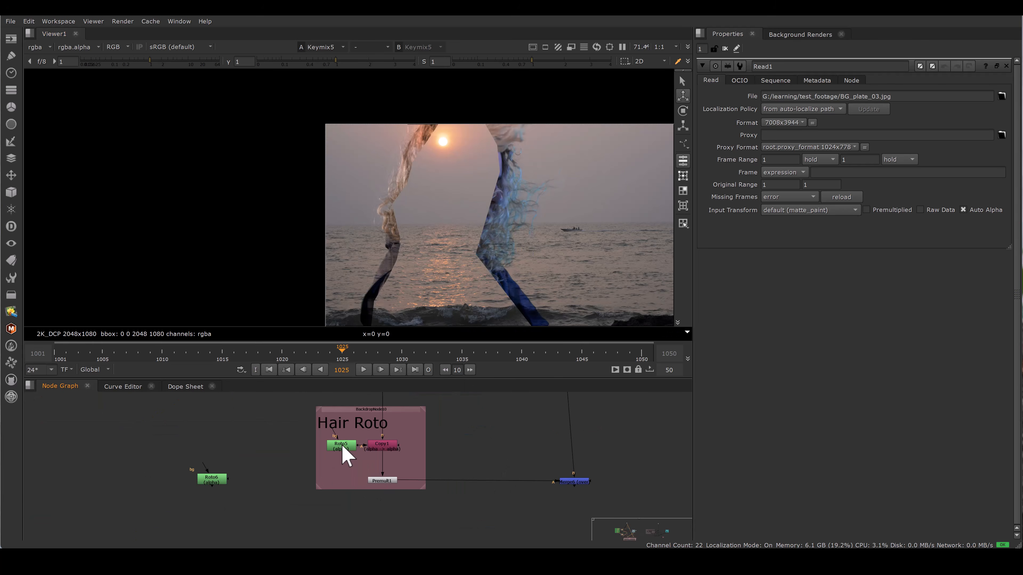
# Step: Open Roto5 in the Hair Roto group and view the premultiplied hair cutout
pyautogui.doubleClick(341, 447)
pyautogui.press('2')
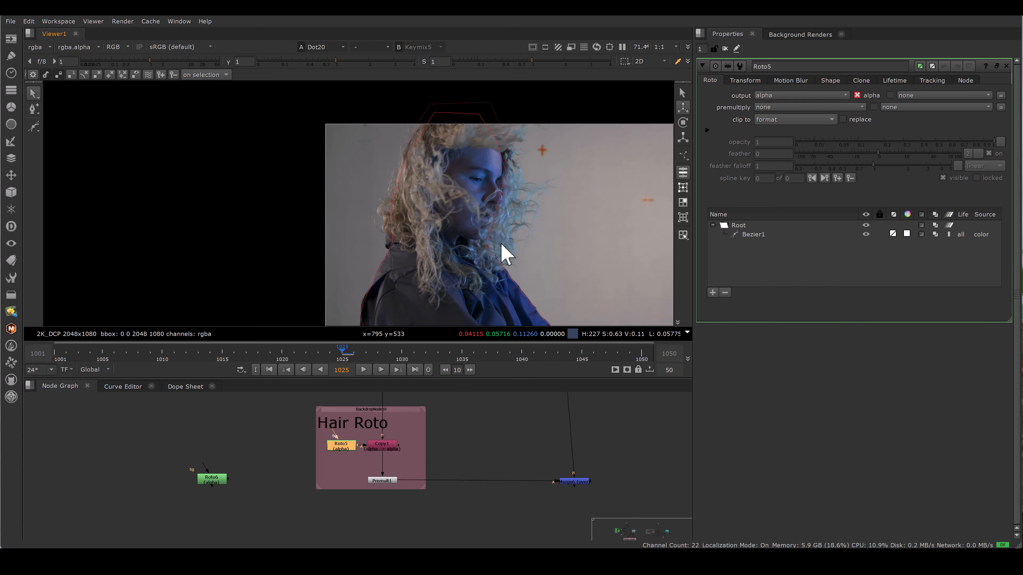
pyautogui.moveTo(399, 477); pyautogui.dragTo(390, 462, button='middle')
pyautogui.moveTo(341, 451); pyautogui.dragTo(402, 481)
pyautogui.press('1')
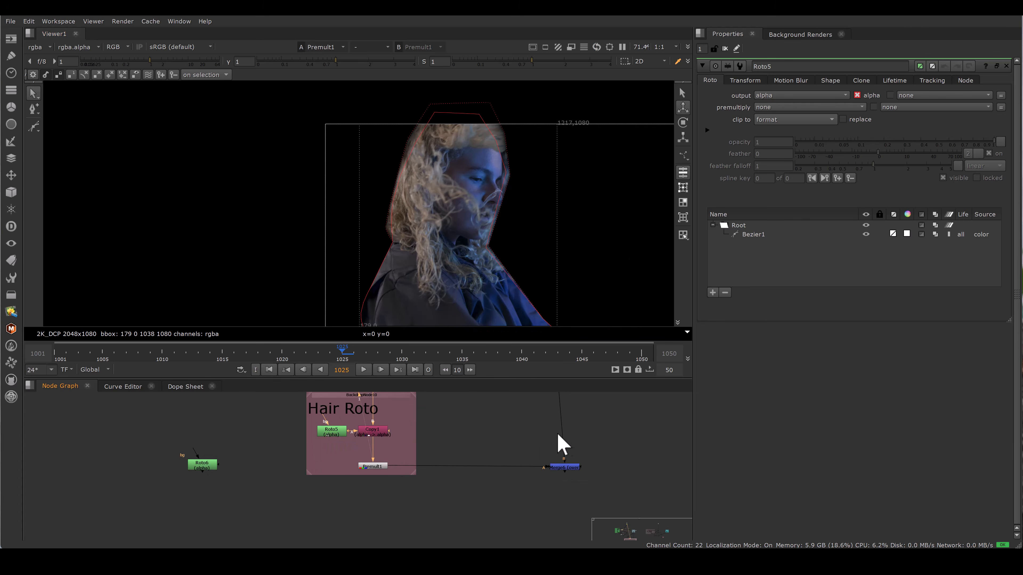
# Step: Trace the Hair Roto output downstream and view the Merge6 composite
pyautogui.moveTo(559, 442); pyautogui.dragTo(481, 540, button='middle')
pyautogui.click(482, 484)
pyautogui.press('1')
pyautogui.moveTo(515, 506); pyautogui.dragTo(491, 426, button='middle')
pyautogui.moveTo(402, 463); pyautogui.dragTo(508, 516)
pyautogui.press('1')
pyautogui.scroll(-2, 499, 199)
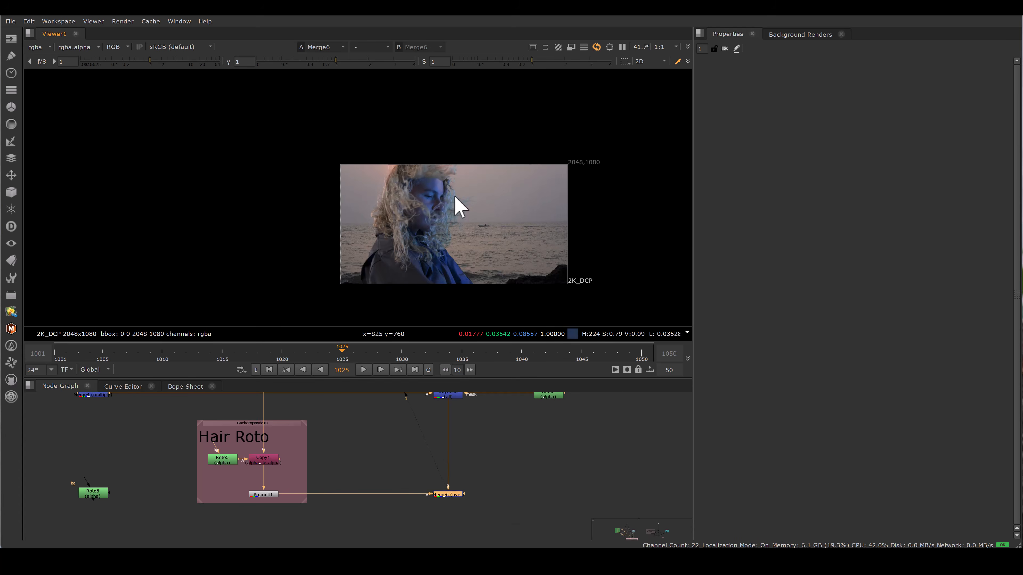
# Step: Zoom around the Merge6 composite to inspect the hair edges against the sea background
pyautogui.scroll(4, 477, 201)
pyautogui.scroll(6, 541, 165)
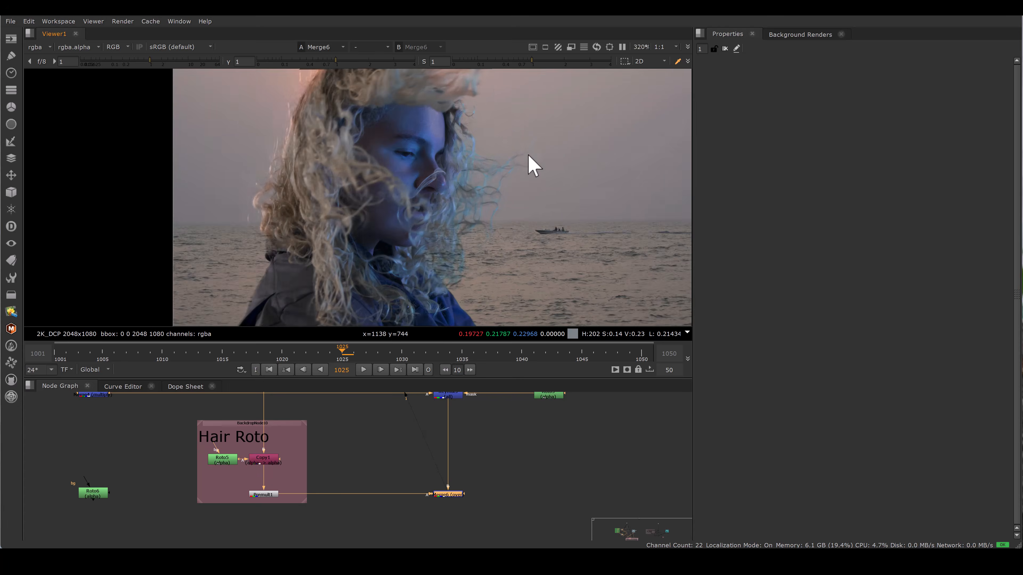
pyautogui.scroll(-6, 507, 173)
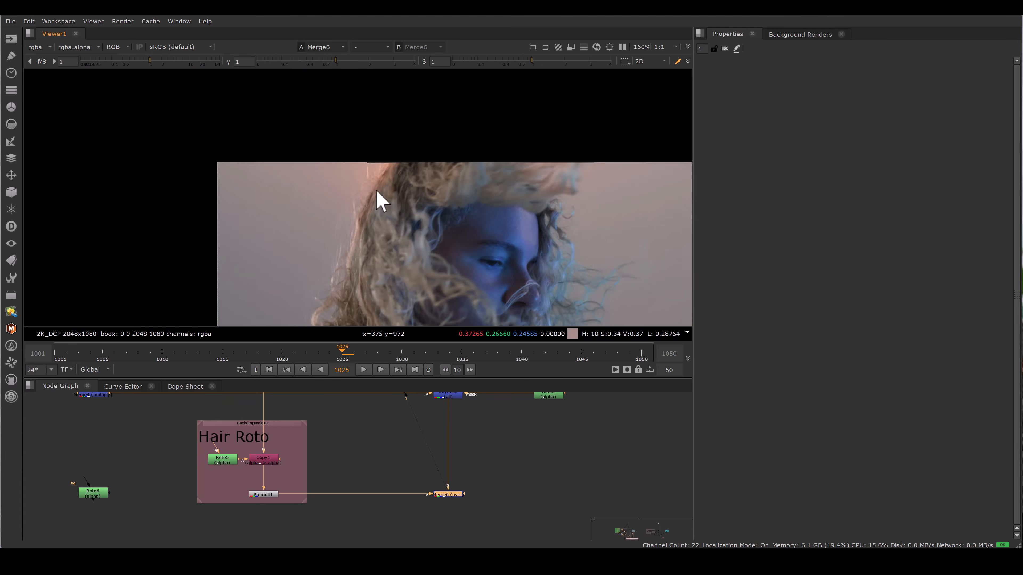
pyautogui.scroll(5, 355, 268)
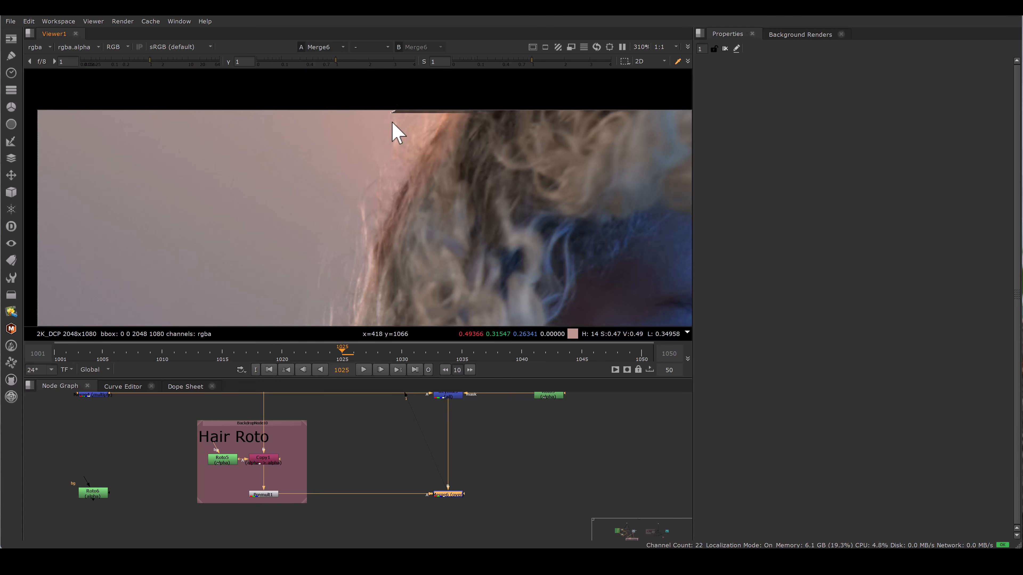
pyautogui.scroll(-7, 349, 208)
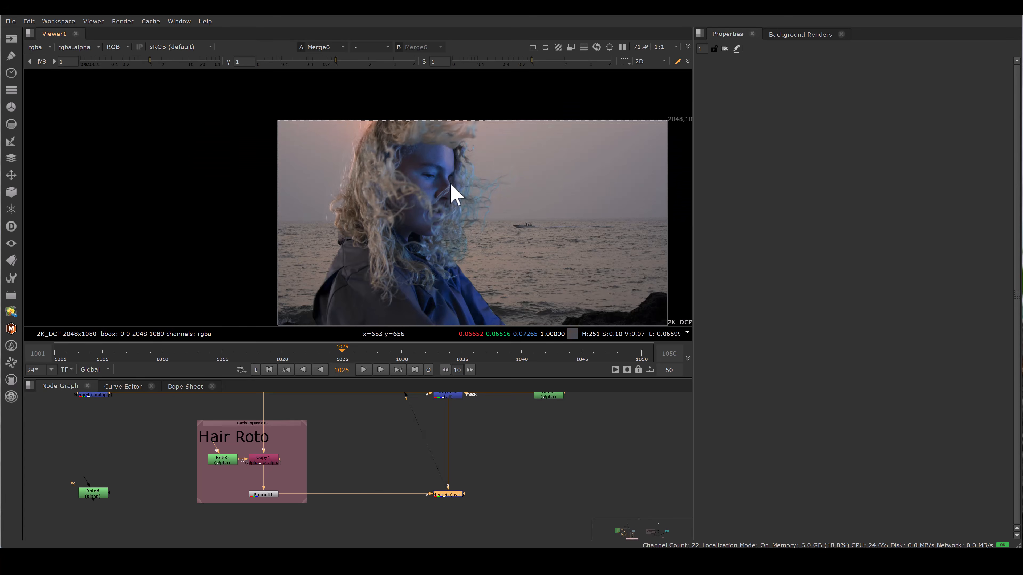
pyautogui.scroll(8, 496, 189)
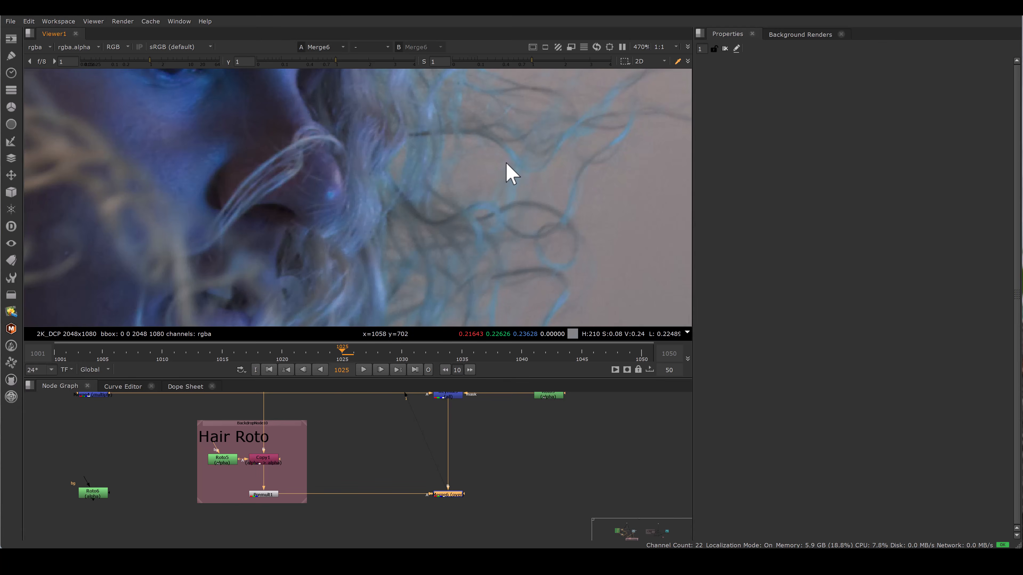
pyautogui.scroll(-8, 498, 201)
pyautogui.scroll(2, 434, 151)
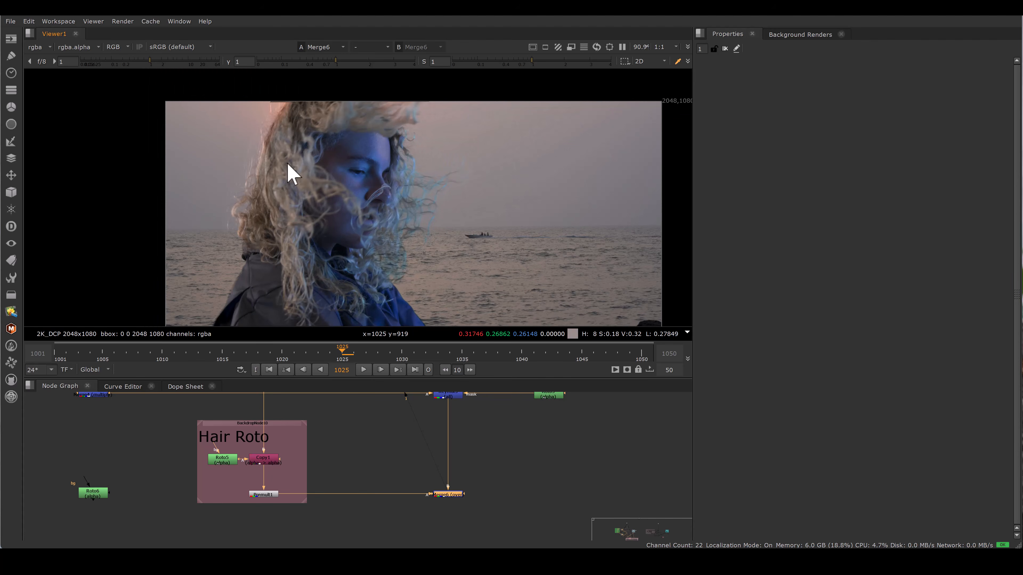
# Step: Move to the second shot's script and view Dot2 and the Keymix6 hair edges
pyautogui.click(421, 463)
pyautogui.scroll(-4, 420, 463)
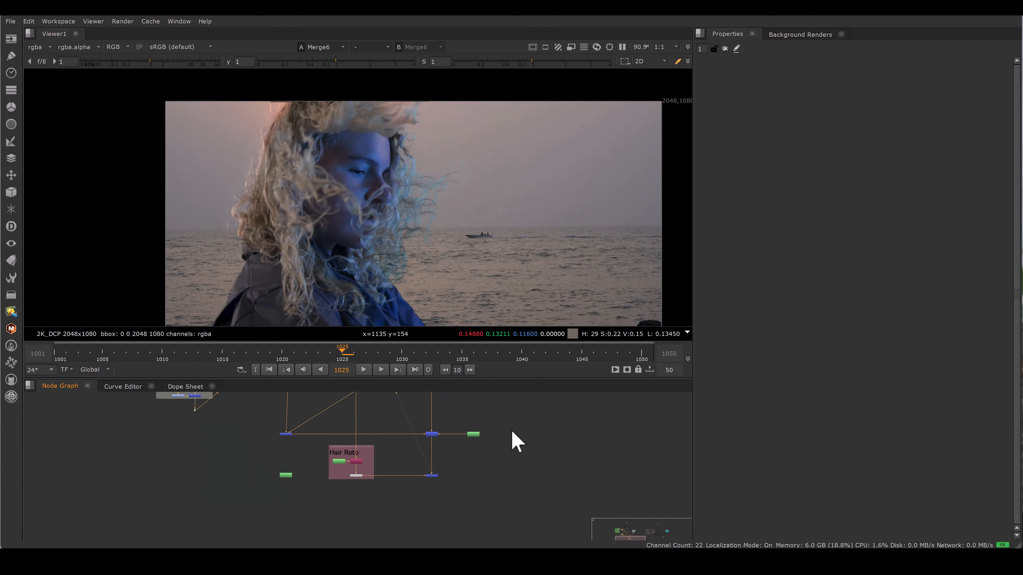
pyautogui.moveTo(597, 418); pyautogui.dragTo(433, 461, button='middle')
pyautogui.scroll(-4, 514, 443)
pyautogui.moveTo(609, 398); pyautogui.dragTo(441, 419, button='middle')
pyautogui.scroll(6, 464, 423)
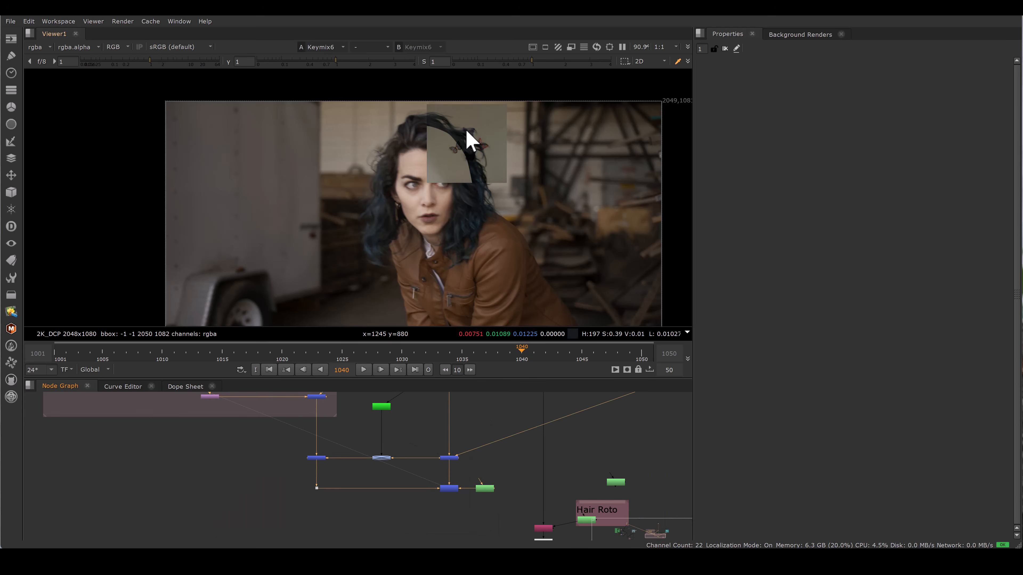
pyautogui.scroll(8, 471, 139)
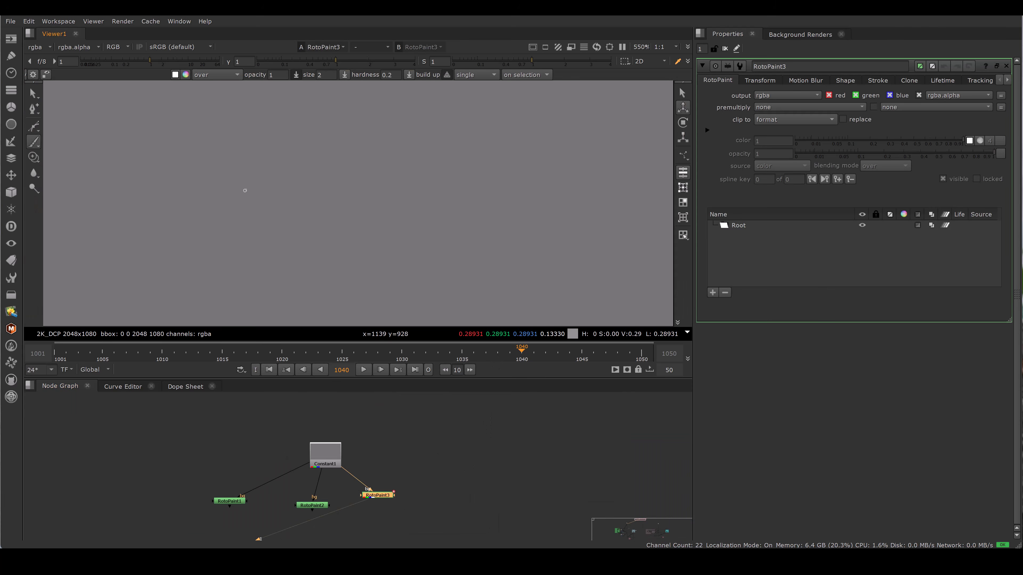
# Step: Hand-write the annotation "0.5 x 0.5 = 0.25" with RotoPaint brush strokes on the gray canvas
pyautogui.moveTo(245, 190); pyautogui.dragTo(276, 195)
pyautogui.click(262, 189)
pyautogui.moveTo(276, 178); pyautogui.dragTo(304, 179)
pyautogui.moveTo(301, 172)
pyautogui.mouseDown()
pyautogui.moveTo(318, 178)
pyautogui.moveTo(328, 164)
pyautogui.moveTo(355, 161)
pyautogui.mouseUp()
pyautogui.click(345, 167)
pyautogui.moveTo(355, 161)
pyautogui.mouseDown()
pyautogui.moveTo(357, 171)
pyautogui.moveTo(386, 152)
pyautogui.mouseUp()
pyautogui.moveTo(380, 160); pyautogui.dragTo(387, 159)
pyautogui.moveTo(421, 139); pyautogui.dragTo(467, 140)
pyautogui.moveTo(477, 125); pyautogui.dragTo(476, 138)
pyautogui.moveTo(482, 122); pyautogui.dragTo(491, 117)
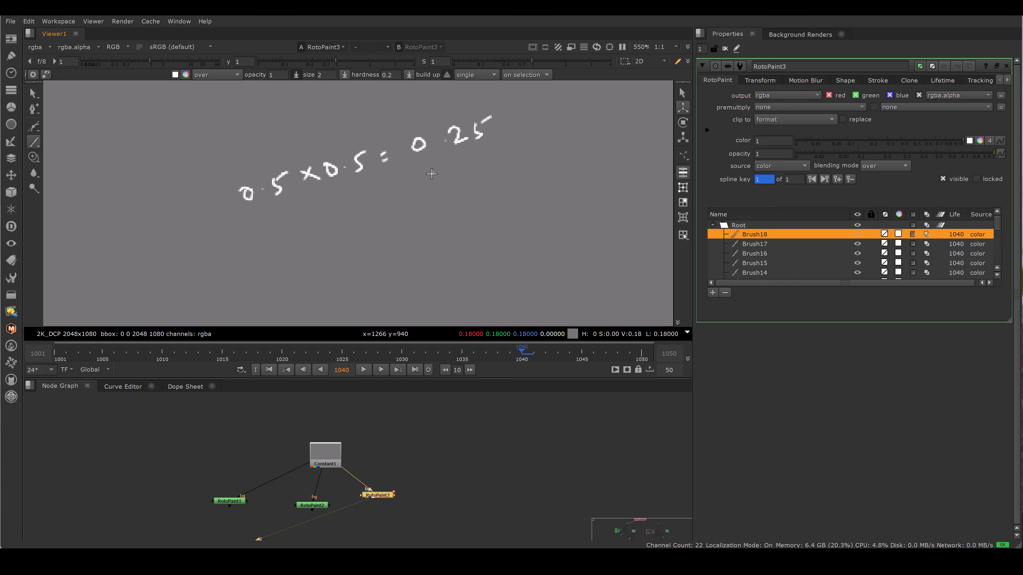
# Step: Write a second line "0.3 x 0.2 = 0.06" beneath it with brush strokes
pyautogui.moveTo(326, 252); pyautogui.dragTo(322, 257)
pyautogui.moveTo(339, 232)
pyautogui.mouseDown()
pyautogui.moveTo(350, 243)
pyautogui.moveTo(339, 244)
pyautogui.mouseUp()
pyautogui.click(382, 222)
pyautogui.moveTo(365, 229); pyautogui.dragTo(396, 229)
pyautogui.moveTo(408, 215); pyautogui.dragTo(413, 214)
pyautogui.moveTo(408, 220); pyautogui.dragTo(456, 197)
pyautogui.click(468, 199)
pyautogui.moveTo(486, 186); pyautogui.dragTo(484, 186)
pyautogui.moveTo(501, 175); pyautogui.dragTo(502, 184)
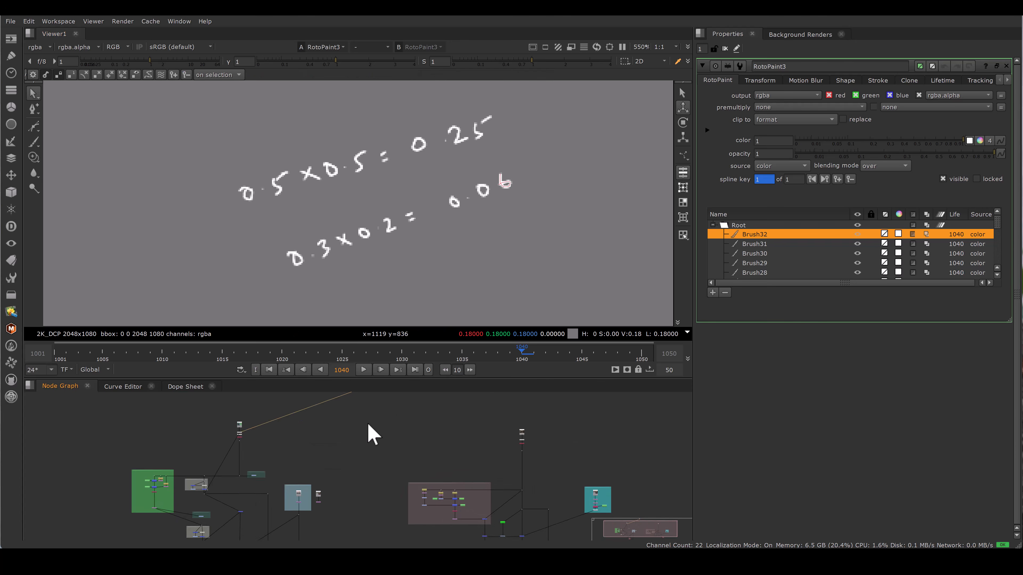
# Step: View Keymix6 again, zoomed on the hair over the butterfly wall
pyautogui.moveTo(487, 500); pyautogui.dragTo(413, 428, button='middle')
pyautogui.scroll(4, 453, 446)
pyautogui.moveTo(473, 458); pyautogui.dragTo(477, 427, button='middle')
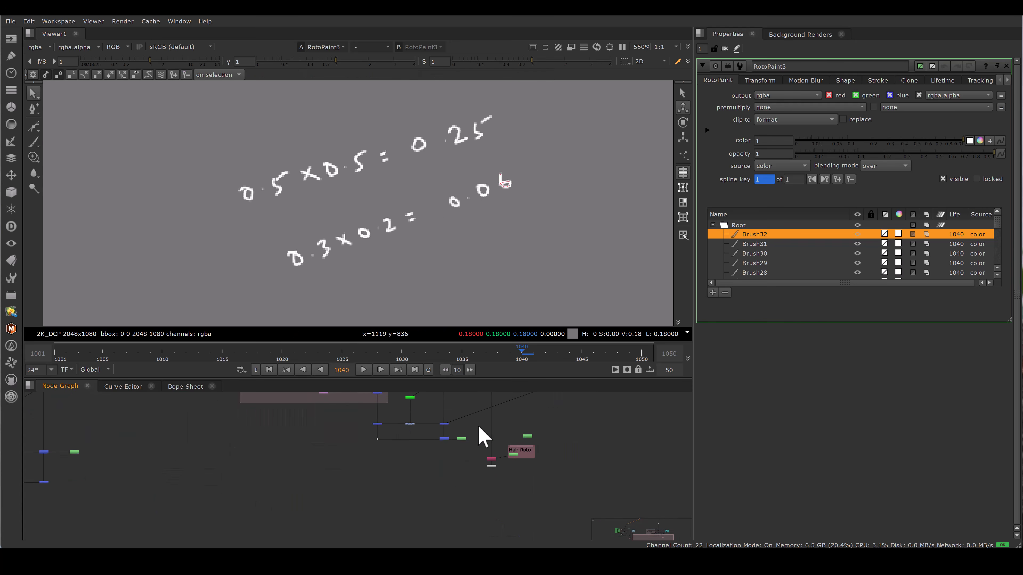
pyautogui.scroll(3, 448, 436)
pyautogui.click(439, 438)
pyautogui.press('1')
pyautogui.scroll(-4, 387, 201)
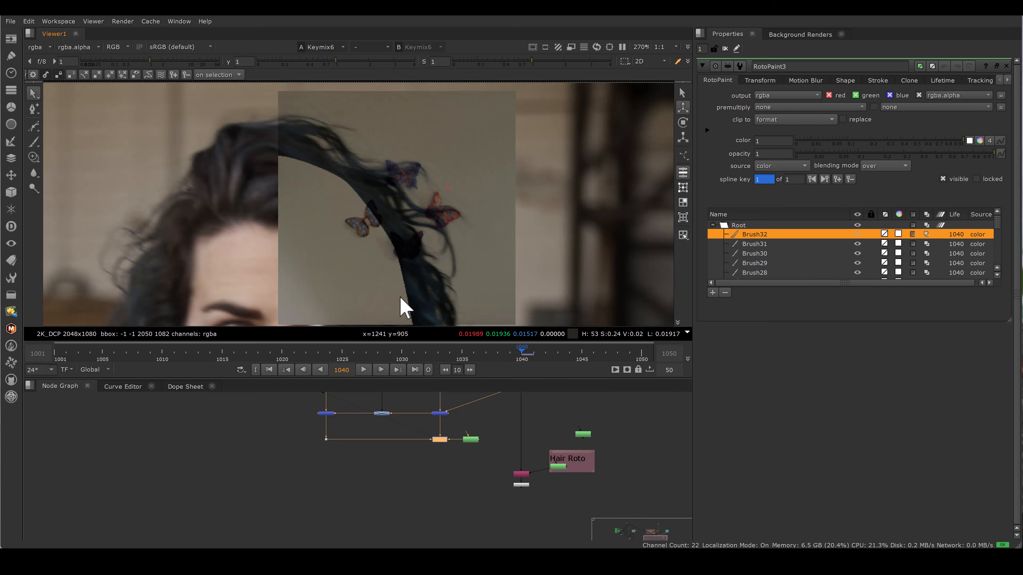
# Step: Open Roto4 in the Hair Roto group, frame its shapes, and close its properties
pyautogui.scroll(2, 516, 468)
pyautogui.doubleClick(590, 467)
pyautogui.doubleClick(593, 467)
pyautogui.press('f')
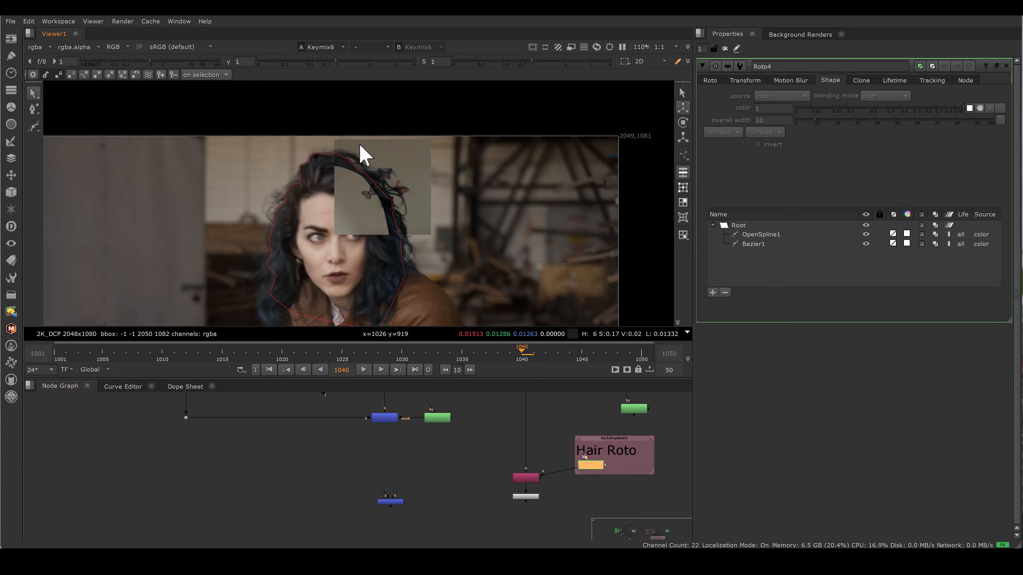
pyautogui.click(1006, 66)
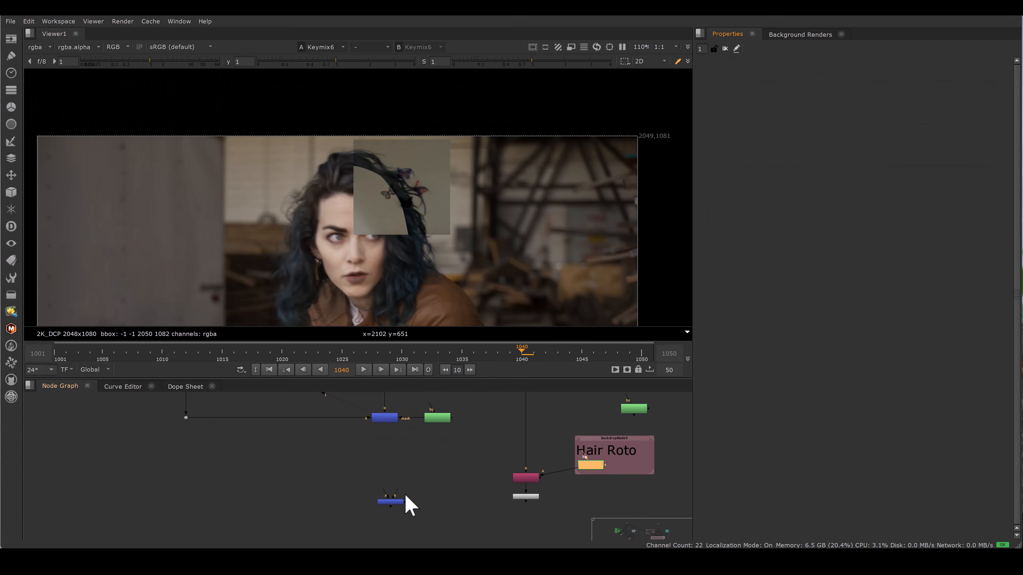
# Step: View Merge11 and zoom into the hair beside the butterflies
pyautogui.scroll(2, 405, 487)
pyautogui.moveTo(404, 506)
pyautogui.mouseDown()
pyautogui.moveTo(534, 491)
pyautogui.moveTo(553, 499)
pyautogui.moveTo(391, 507)
pyautogui.mouseUp()
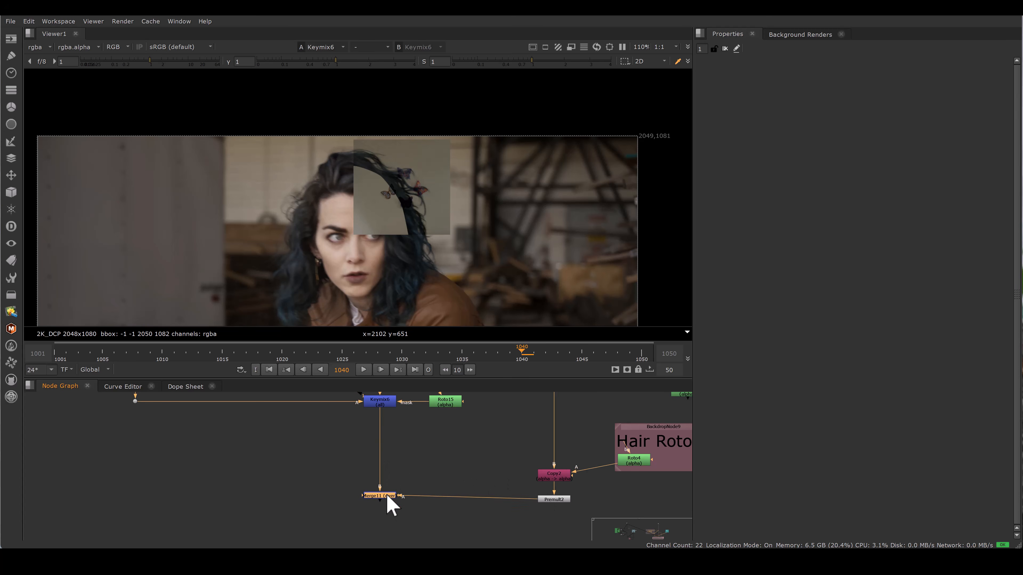
pyautogui.press('1')
pyautogui.scroll(8, 418, 161)
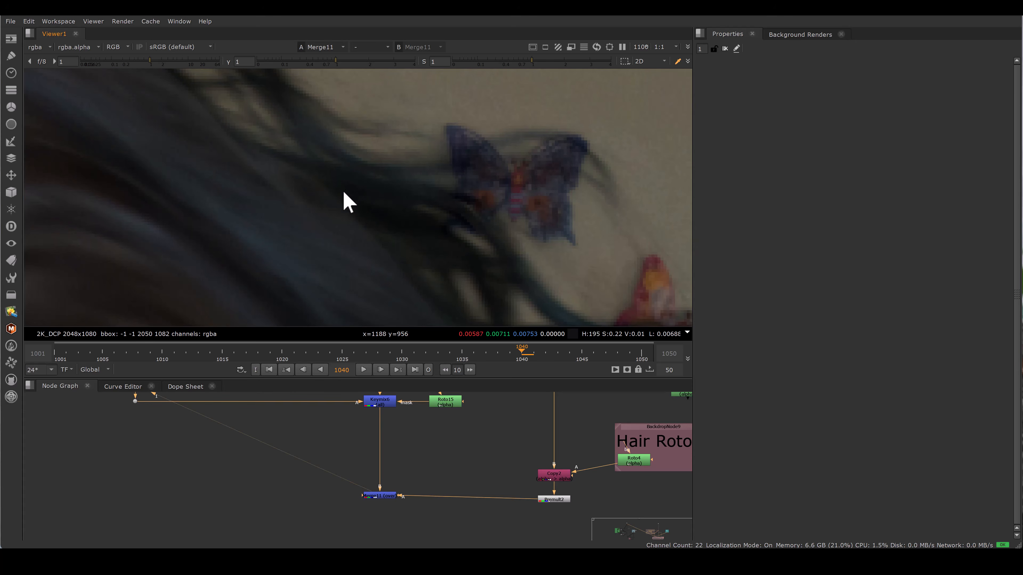
pyautogui.moveTo(355, 450); pyautogui.dragTo(441, 510)
pyautogui.scroll(-3, 422, 478)
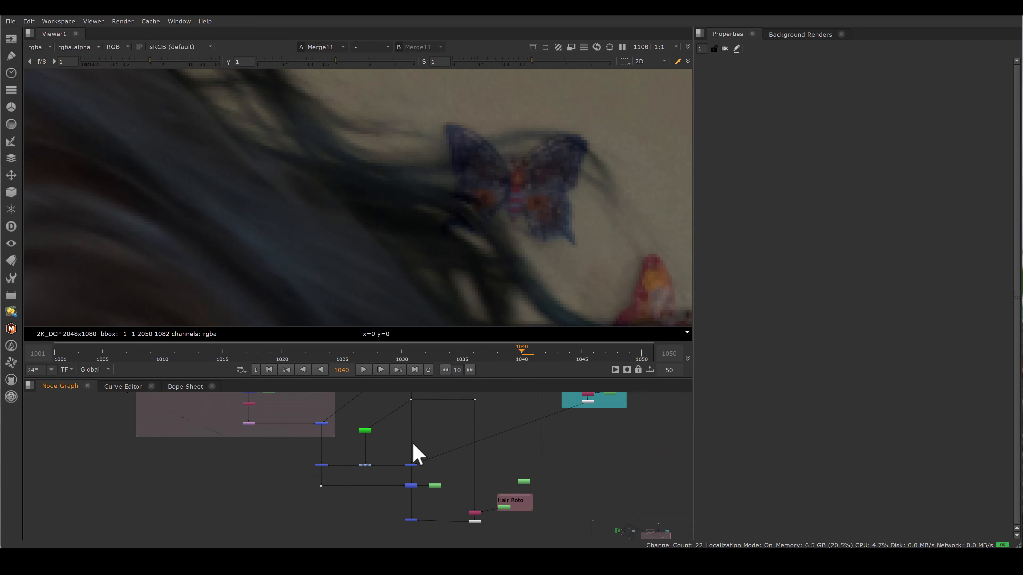
# Step: Compare Merge11 with the other viewer input, zooming along the hair against the butterflies
pyautogui.moveTo(420, 456); pyautogui.dragTo(423, 511, button='middle')
pyautogui.press('2')
pyautogui.press('1')
pyautogui.press('2')
pyautogui.press('1')
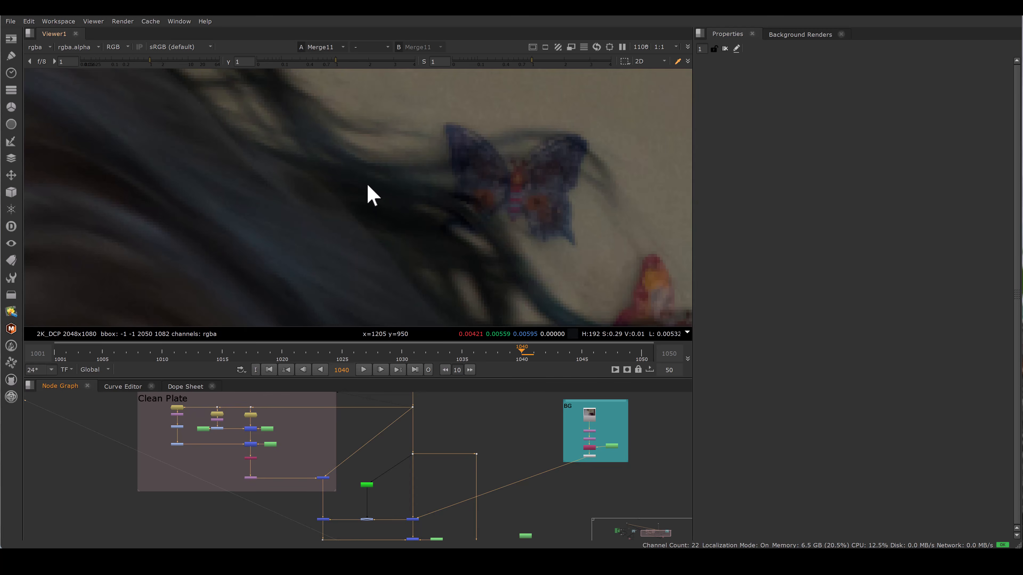
pyautogui.scroll(-3, 402, 209)
pyautogui.scroll(-2, 403, 203)
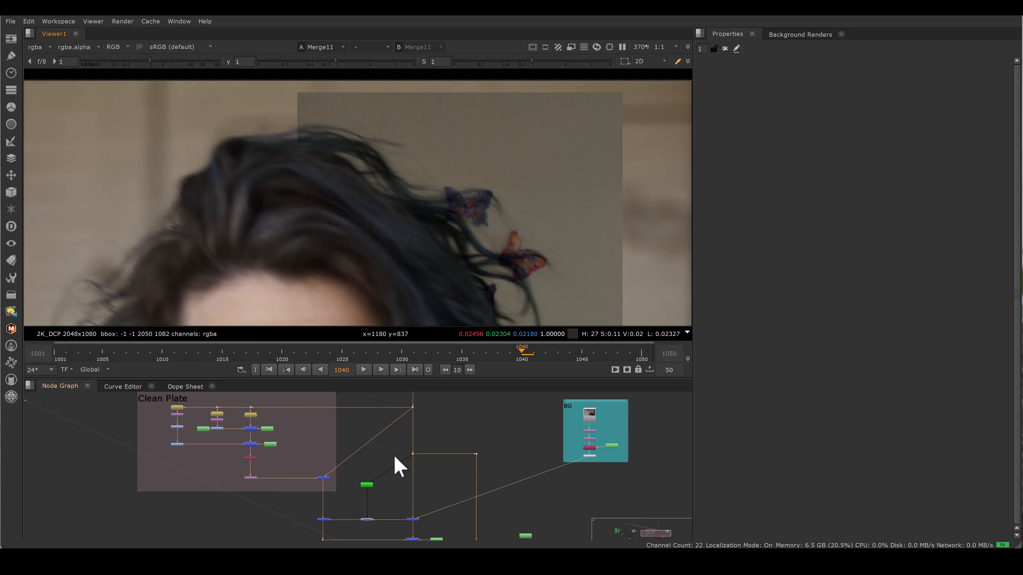
pyautogui.moveTo(376, 439); pyautogui.dragTo(395, 400, button='middle')
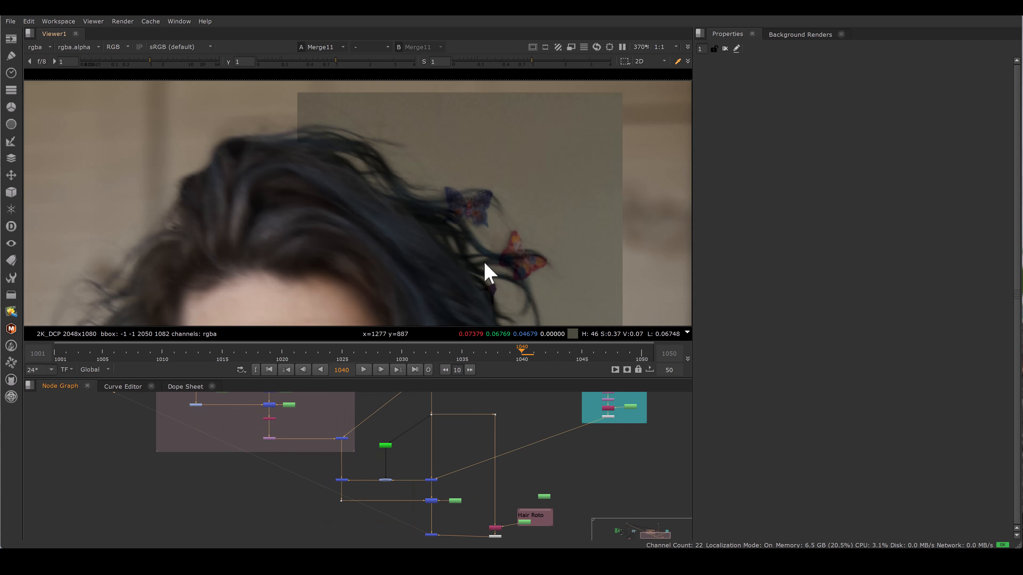
pyautogui.scroll(3, 501, 256)
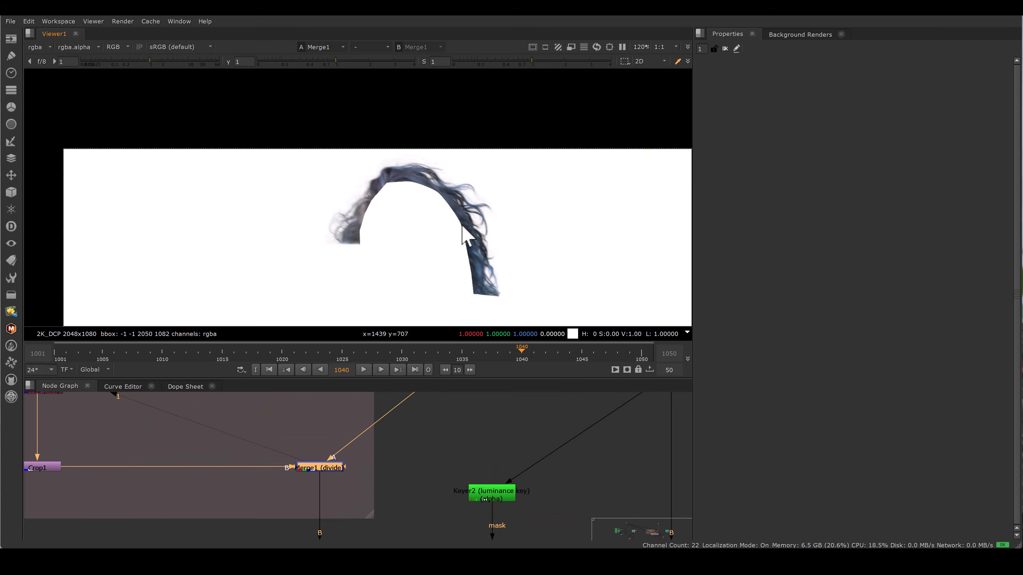
pyautogui.scroll(8, 502, 199)
pyautogui.scroll(-3, 380, 463)
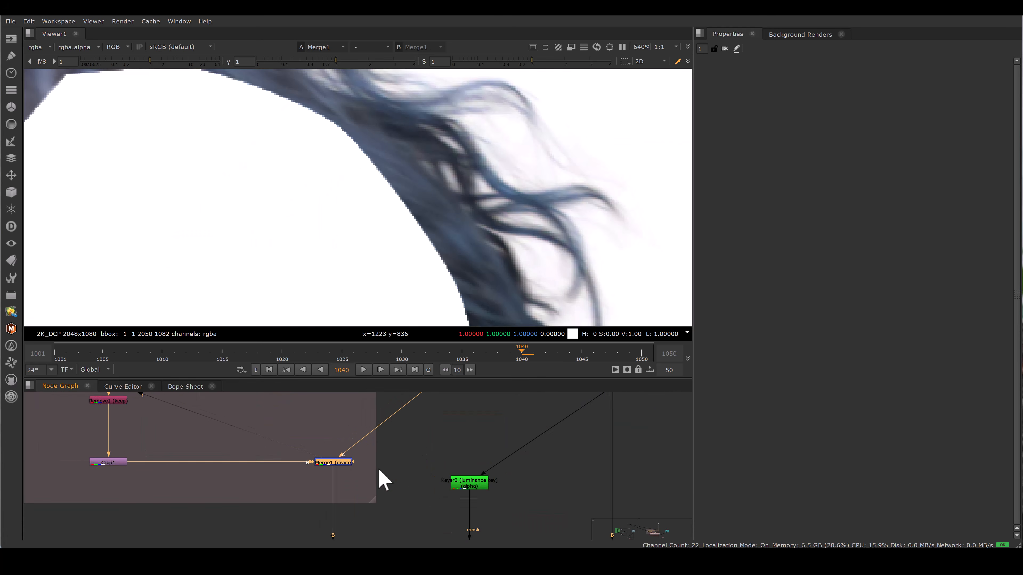
# Step: Locate and view Merge2, then select it in the node graph
pyautogui.moveTo(376, 502); pyautogui.dragTo(348, 419, button='middle')
pyautogui.moveTo(466, 437); pyautogui.dragTo(423, 448, button='middle')
pyautogui.press('1')
pyautogui.moveTo(447, 452); pyautogui.dragTo(514, 502)
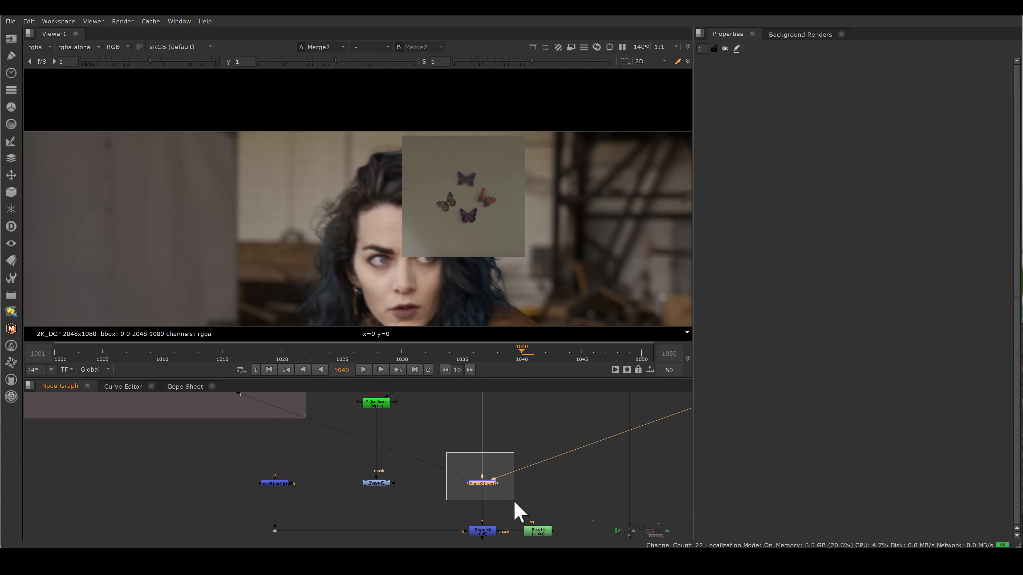
# Step: Select Merge1 in the node graph and view it
pyautogui.moveTo(353, 464); pyautogui.dragTo(402, 502, button='middle')
pyautogui.moveTo(292, 414); pyautogui.dragTo(371, 467)
pyautogui.press('1')
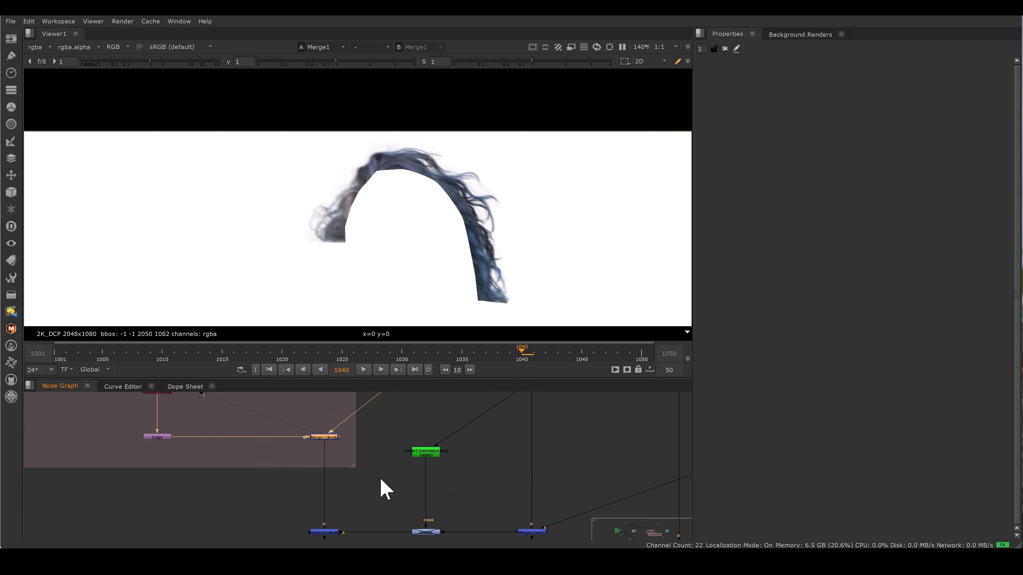
# Step: View Merge5 and inspect its hair edge against the butterflies at several zoom levels
pyautogui.moveTo(377, 484); pyautogui.dragTo(374, 420, button='middle')
pyautogui.moveTo(276, 427); pyautogui.dragTo(359, 478)
pyautogui.moveTo(359, 478); pyautogui.dragTo(360, 479)
pyautogui.press('1')
pyautogui.scroll(9, 495, 189)
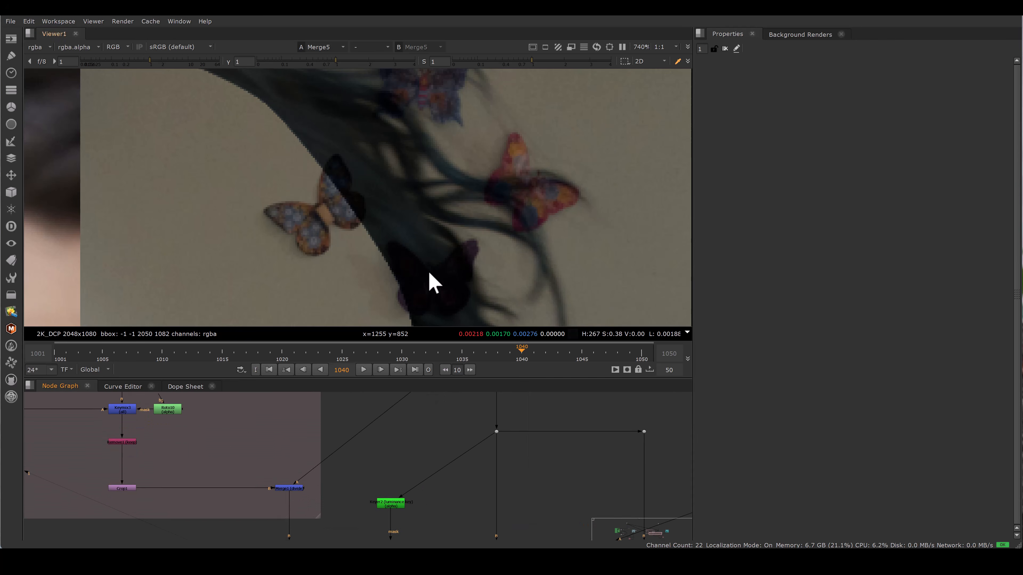
pyautogui.moveTo(473, 420); pyautogui.dragTo(465, 406, button='middle')
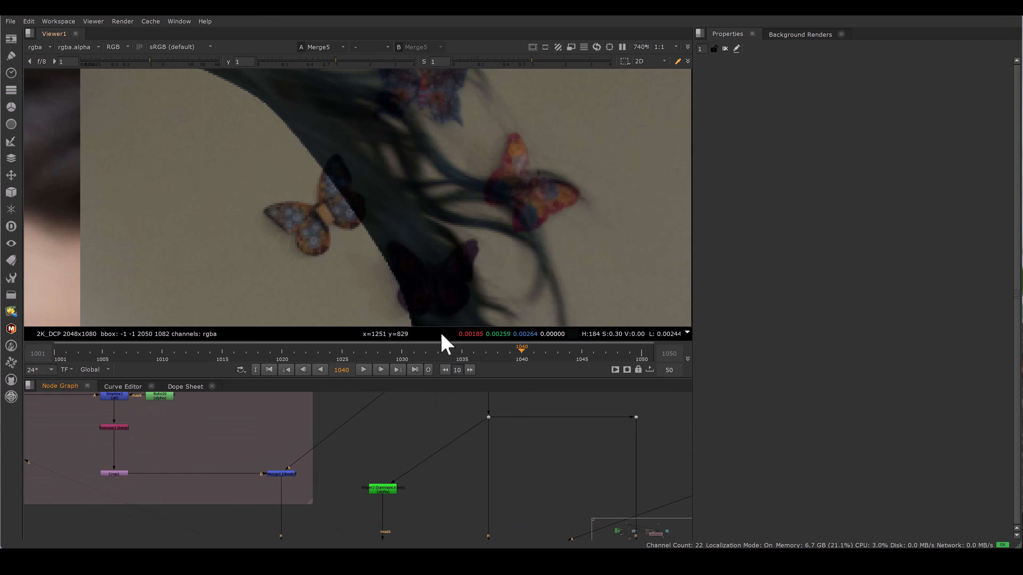
pyautogui.scroll(-10, 515, 219)
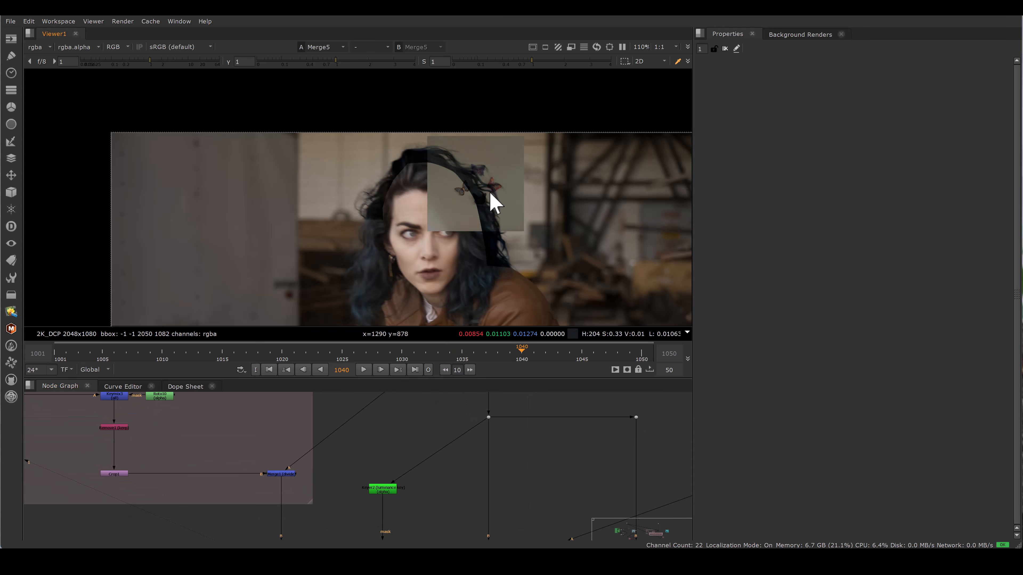
pyautogui.scroll(4, 482, 172)
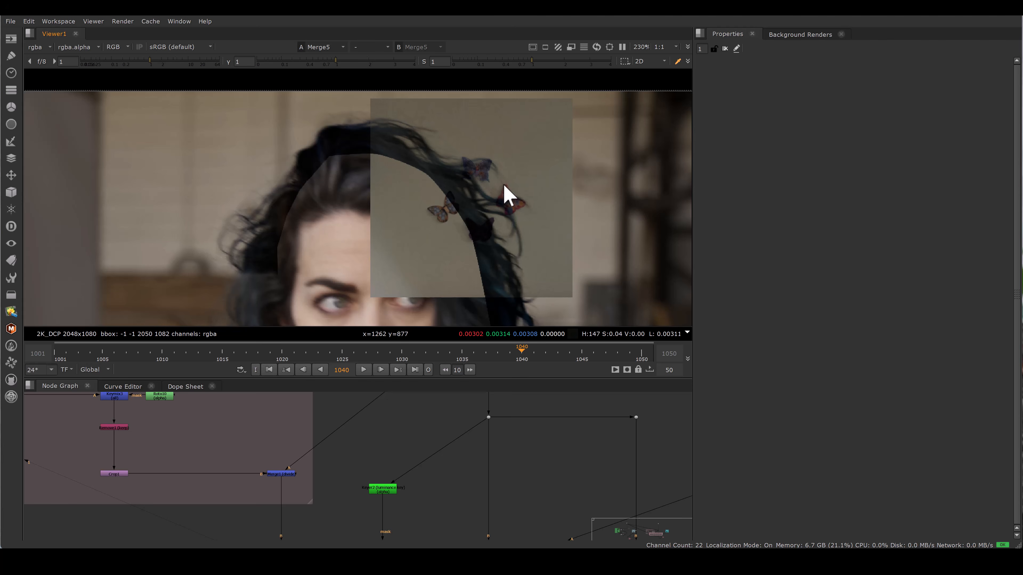
pyautogui.moveTo(500, 419); pyautogui.dragTo(502, 430, button='middle')
# Step: View Keyer2's alpha channel and zoom into the hair matte
pyautogui.moveTo(349, 459); pyautogui.dragTo(427, 522)
pyautogui.press('1')
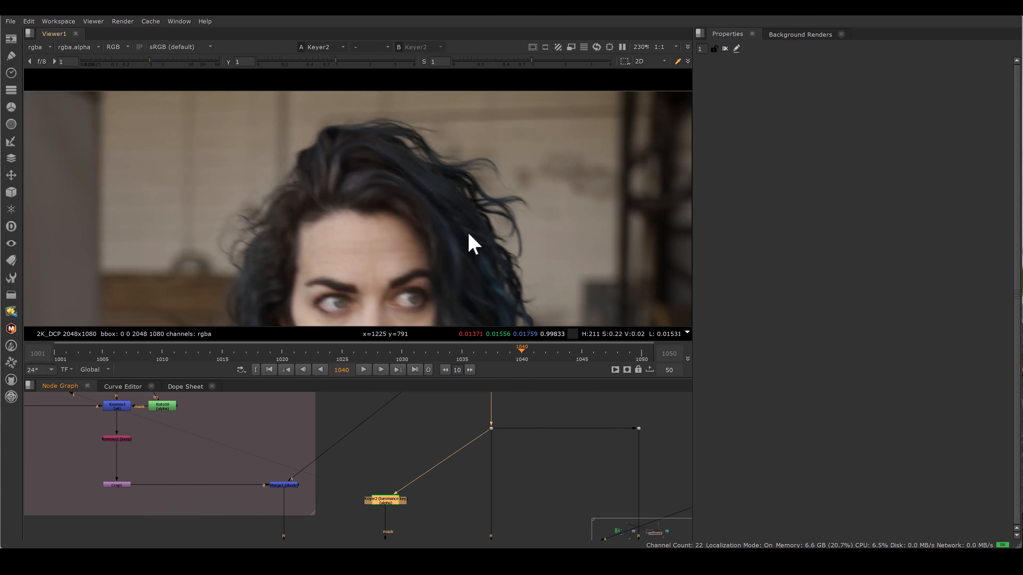
pyautogui.press('a')
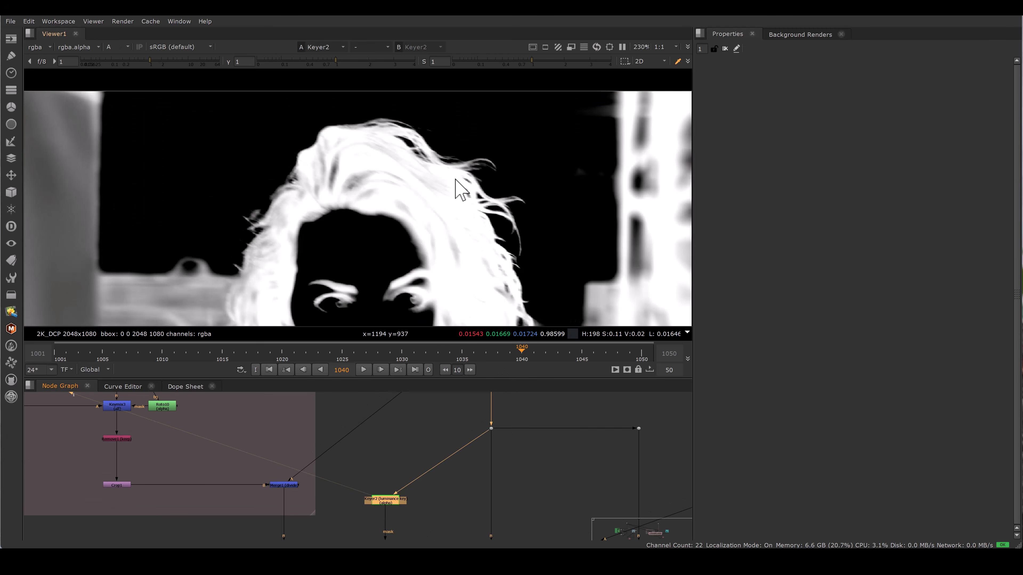
pyautogui.scroll(3, 479, 223)
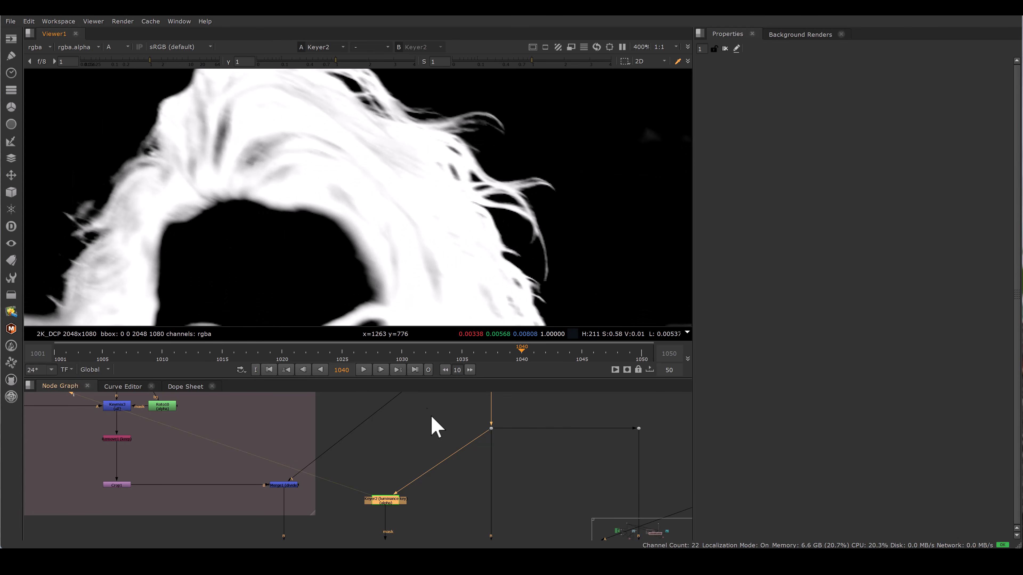
pyautogui.scroll(-3, 430, 419)
# Step: Find the Grade node feeding Merge11 and open Grade6's properties
pyautogui.moveTo(447, 519); pyautogui.dragTo(419, 446, button='middle')
pyautogui.moveTo(386, 414); pyautogui.dragTo(391, 455, button='middle')
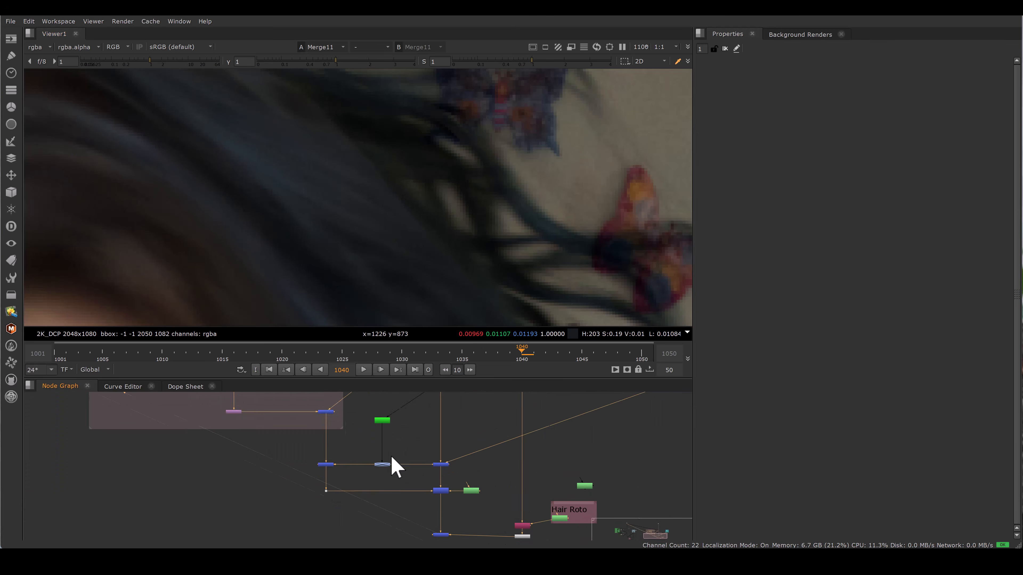
pyautogui.scroll(4, 391, 457)
pyautogui.doubleClick(384, 465)
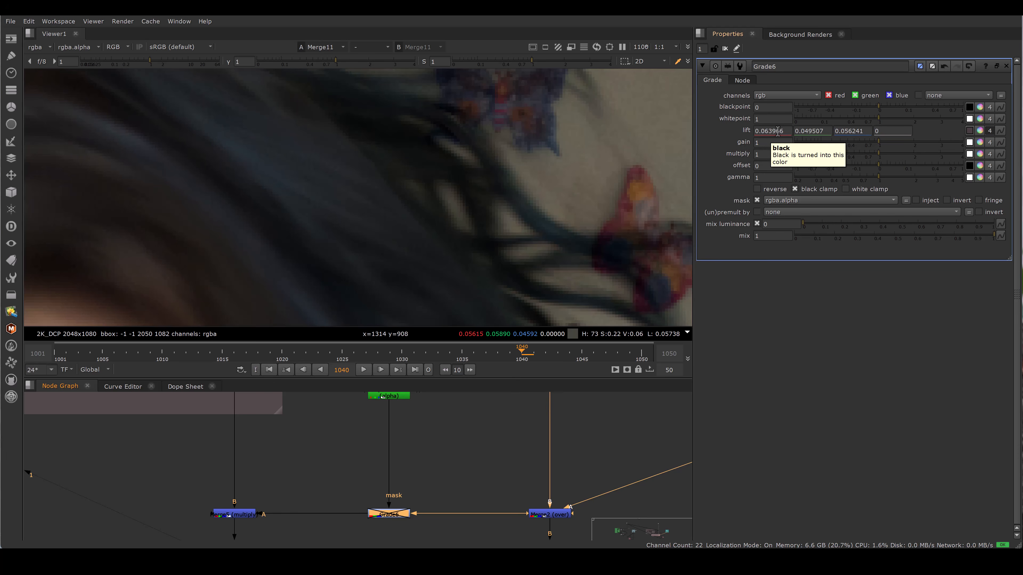
# Step: Compare Dot2 against Merge11 in the viewer, zoomed into the graded hair beside the butterfly
pyautogui.moveTo(380, 112); pyautogui.dragTo(392, 167, button='middle')
pyautogui.scroll(2, 375, 181)
pyautogui.press('1')
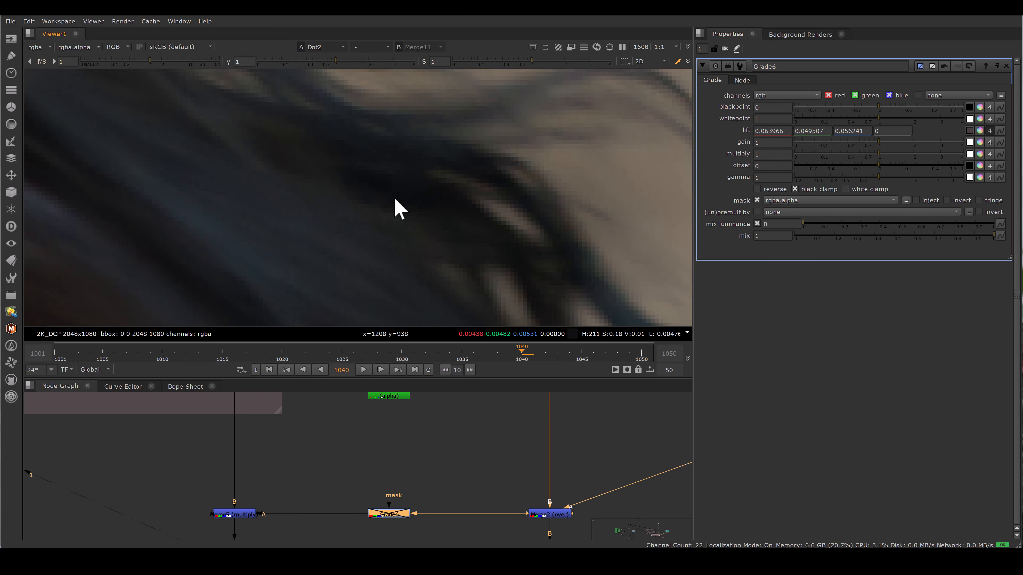
pyautogui.press('2')
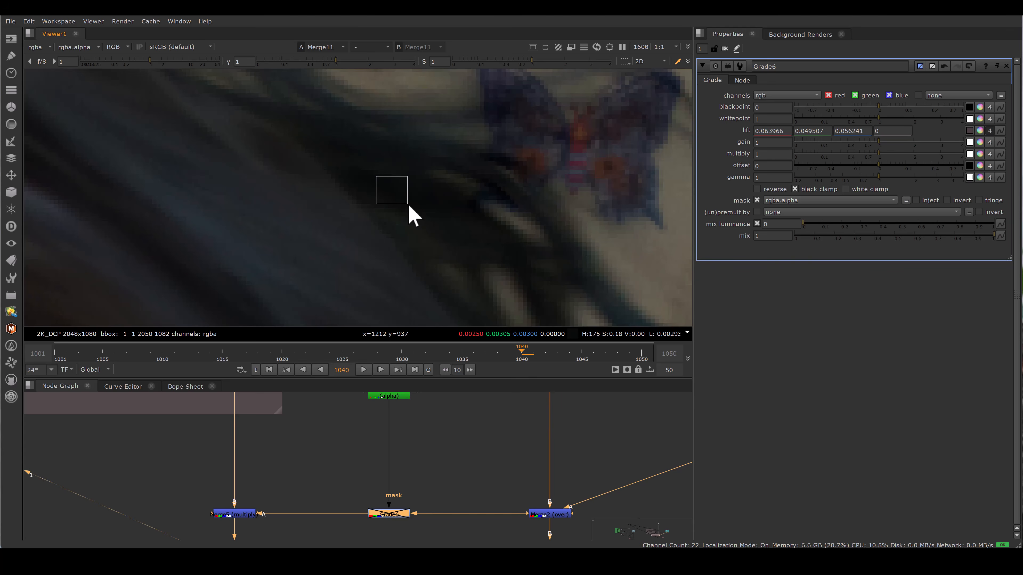
pyautogui.press('1')
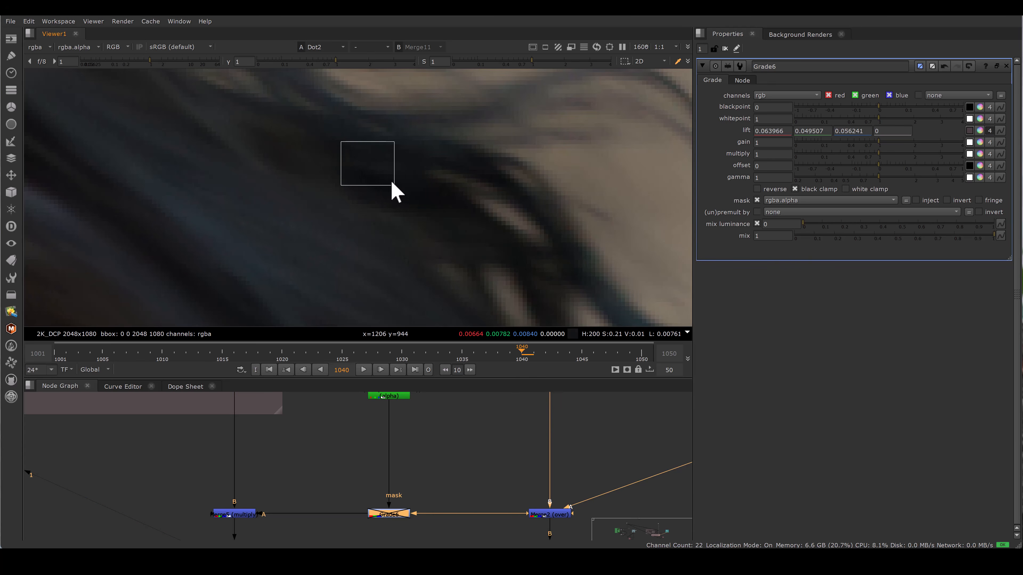
pyautogui.press('2')
pyautogui.moveTo(345, 474); pyautogui.dragTo(435, 539)
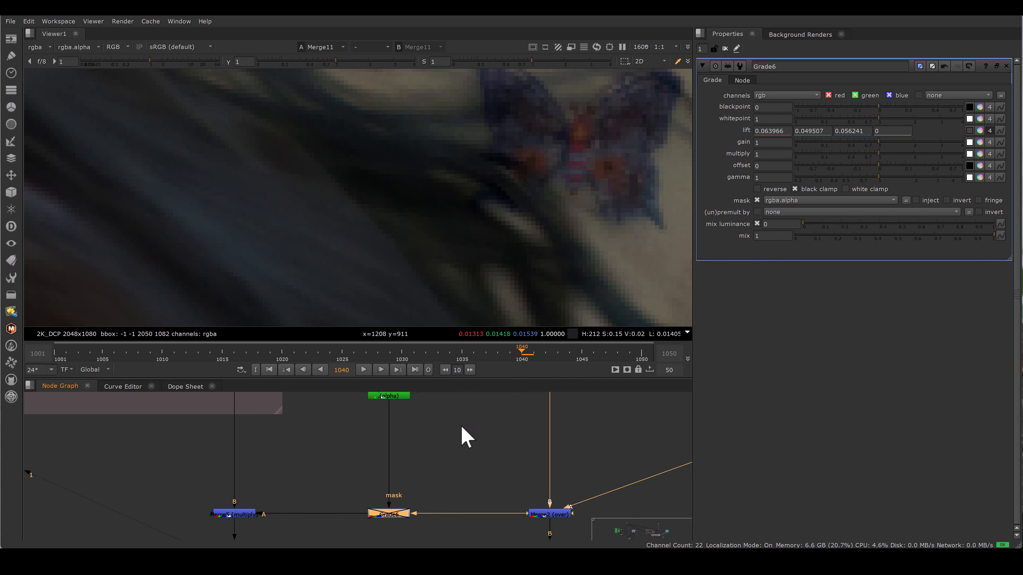
pyautogui.scroll(-3, 475, 201)
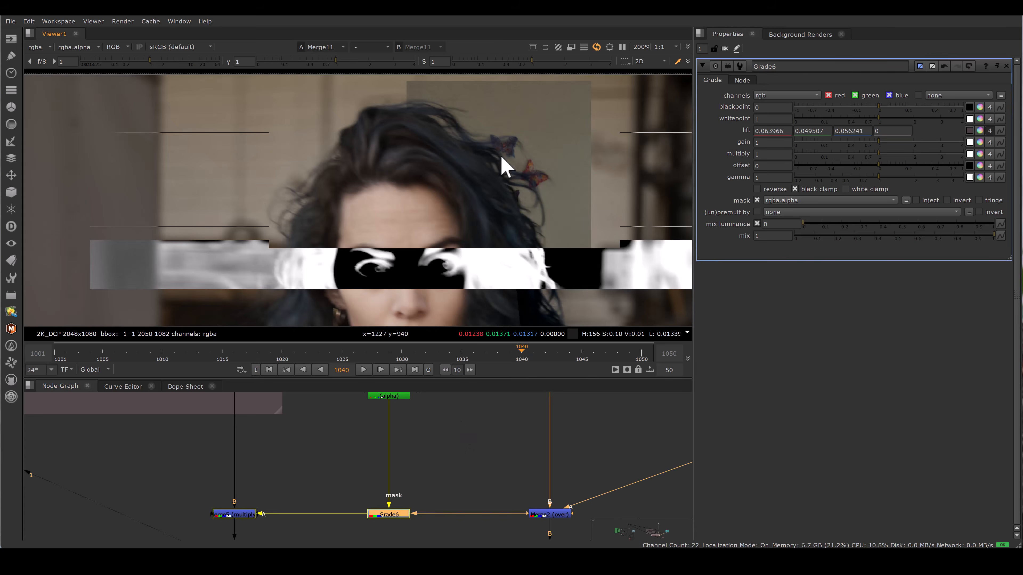